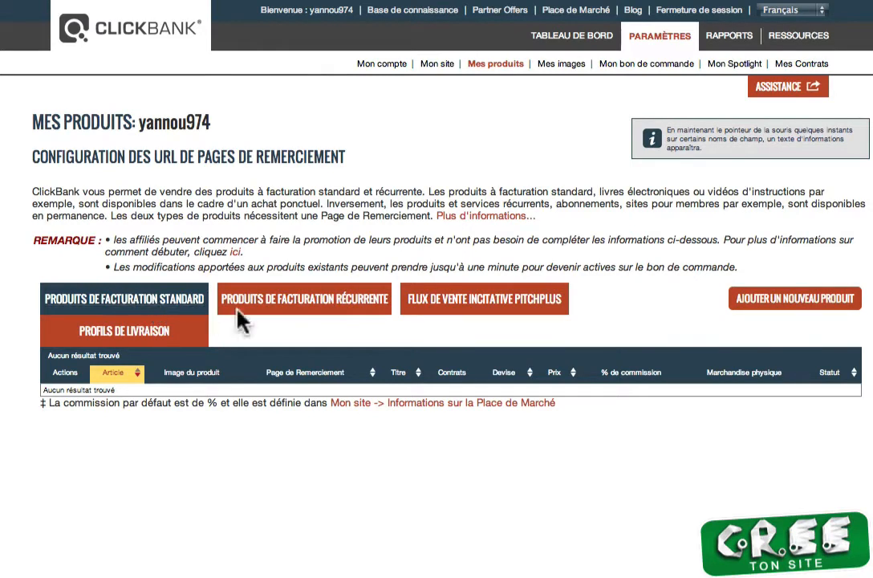
# Add a new standard-billing product and set its article identifier to BoutonMagi
pyautogui.click(771, 312)
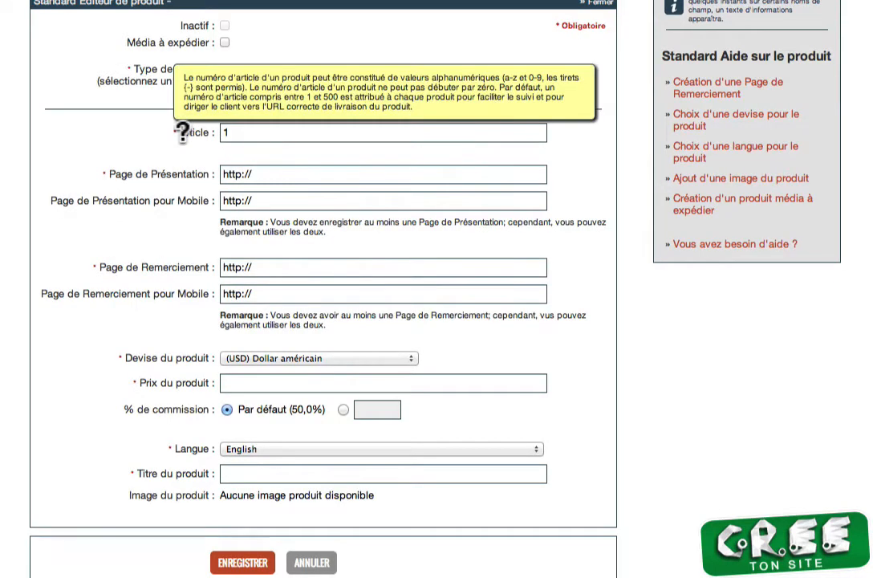
pyautogui.doubleClick(253, 132)
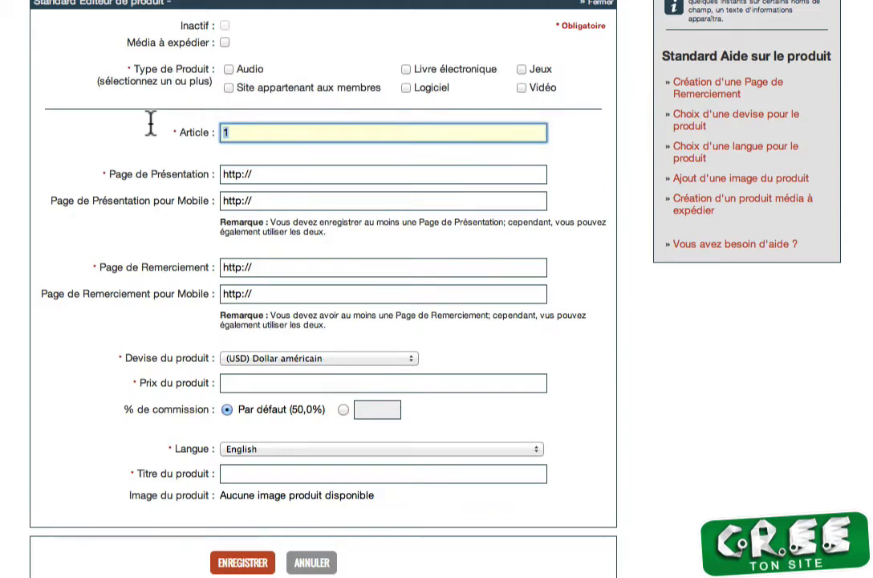
pyautogui.write('BoutonMagi')
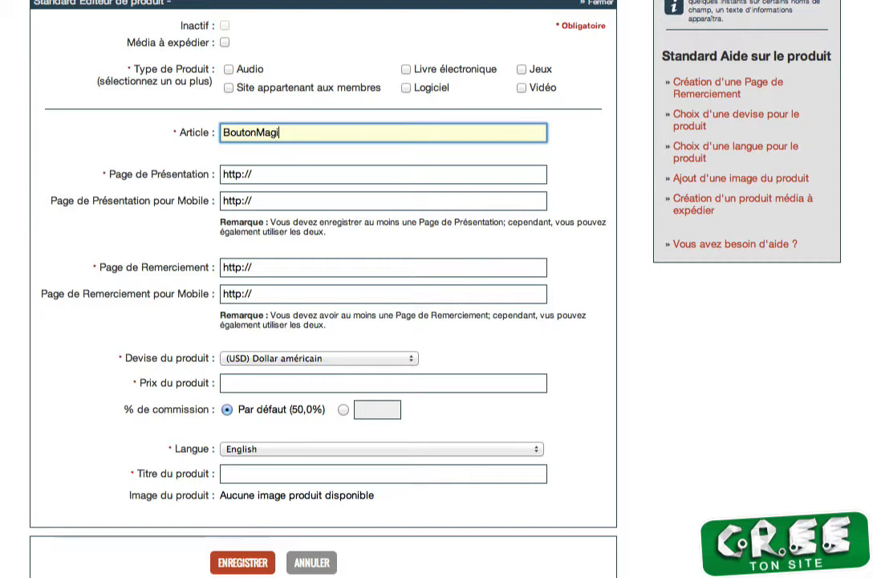
pyautogui.moveTo(191, 132)
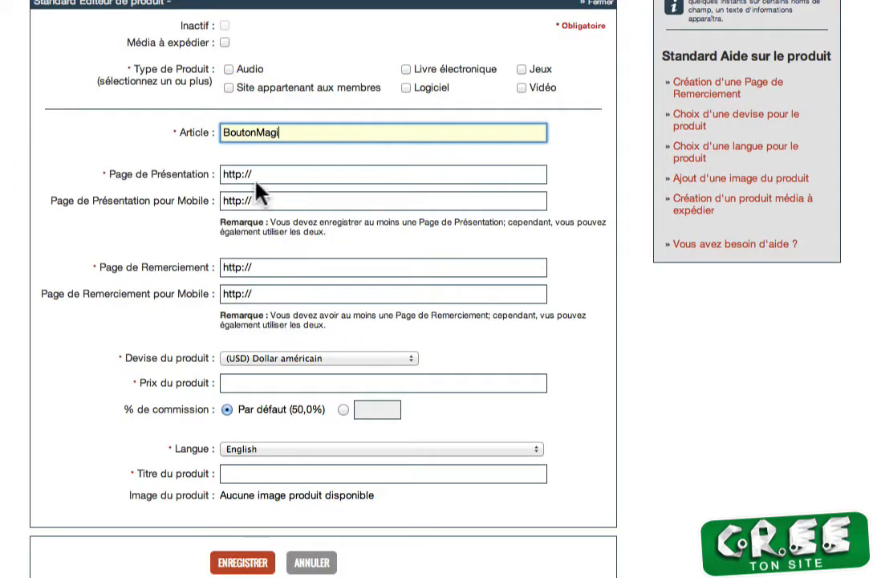
pyautogui.moveTo(257, 175); pyautogui.dragTo(119, 153)
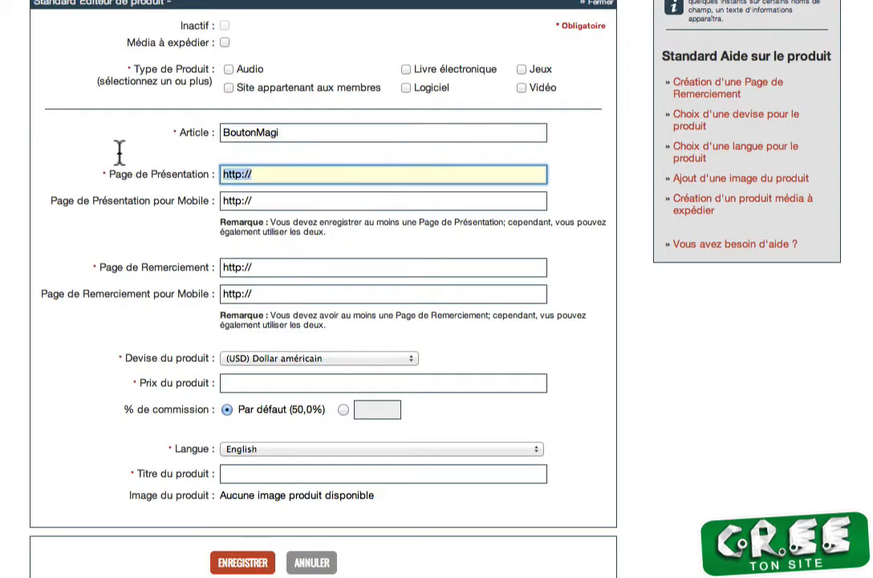
pyautogui.write('http://www.creetonsite.com/bouton-magique-promo-clickbank/')
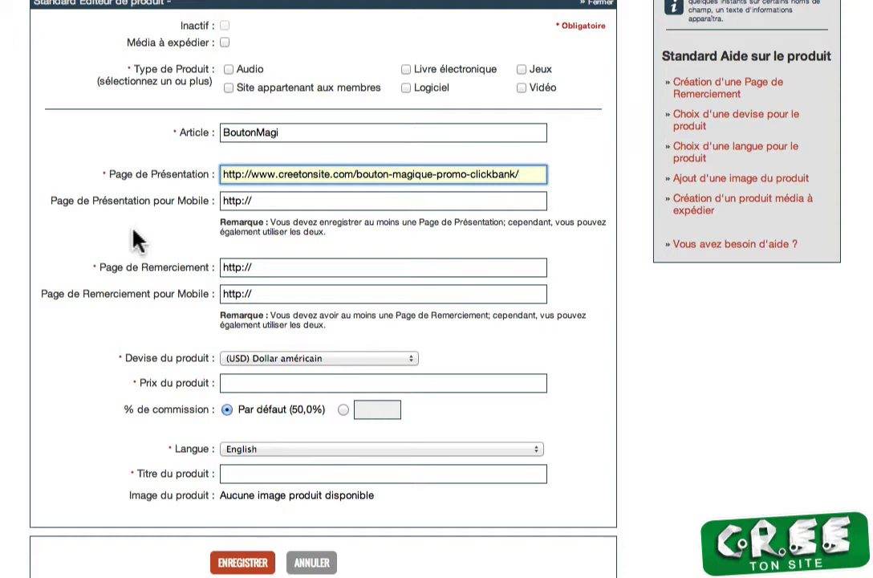
pyautogui.moveTo(278, 200); pyautogui.dragTo(171, 192)
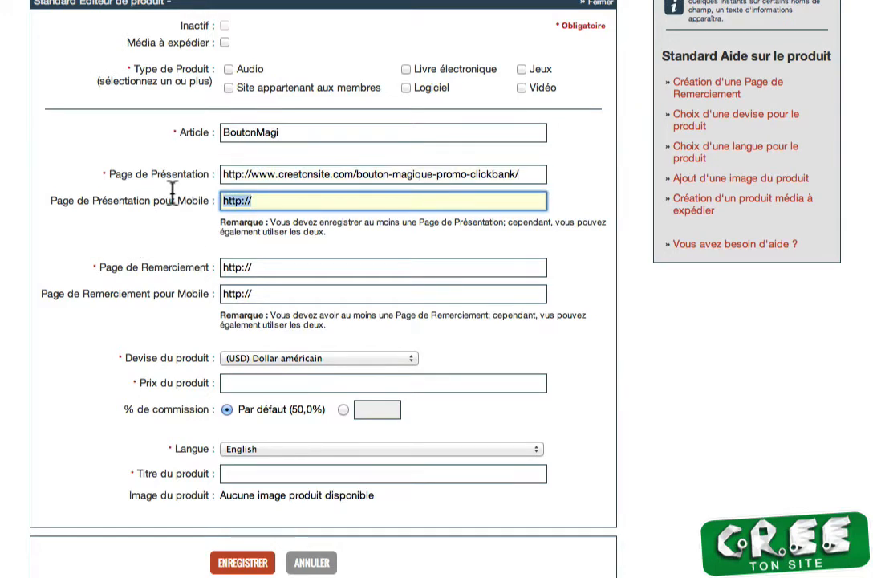
pyautogui.write('http://www.creetonsite.com/bouton-magique-promo-clickbank/')
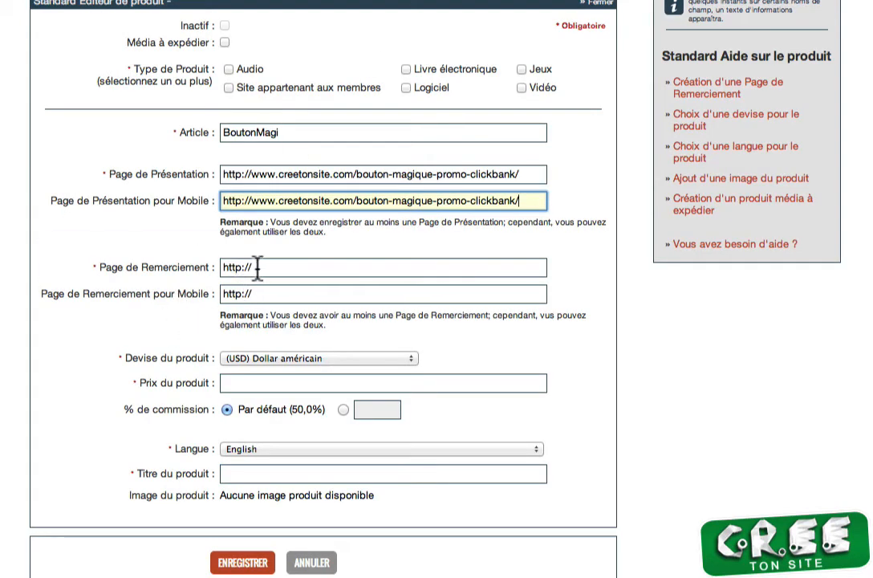
pyautogui.click(257, 268)
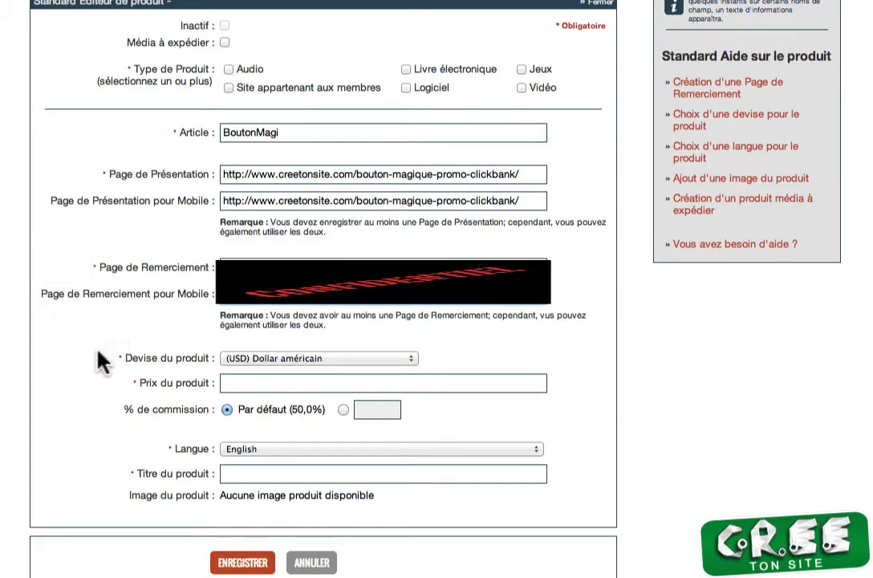
# Set the product currency to (EUR) Euro and the price to 37, keeping the default 50,0% commission
pyautogui.click(280, 359)
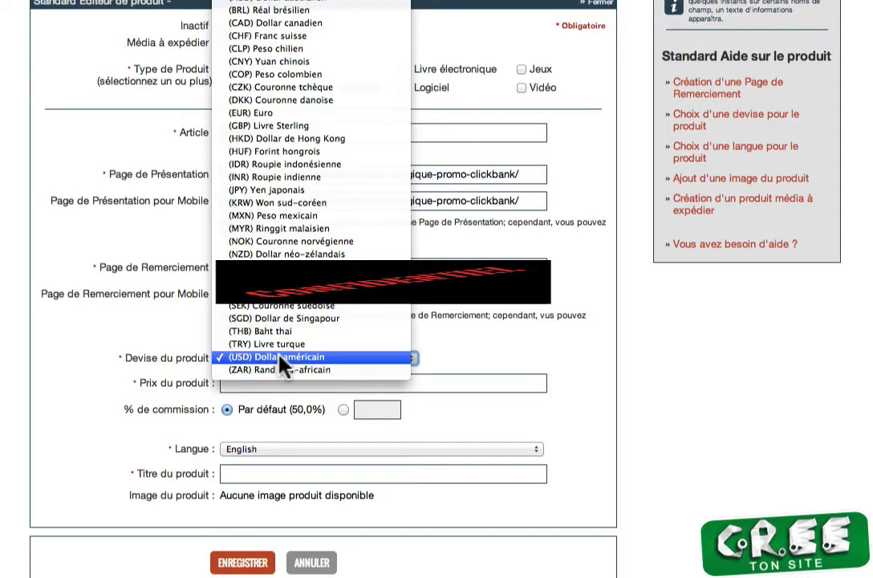
pyautogui.click(264, 112)
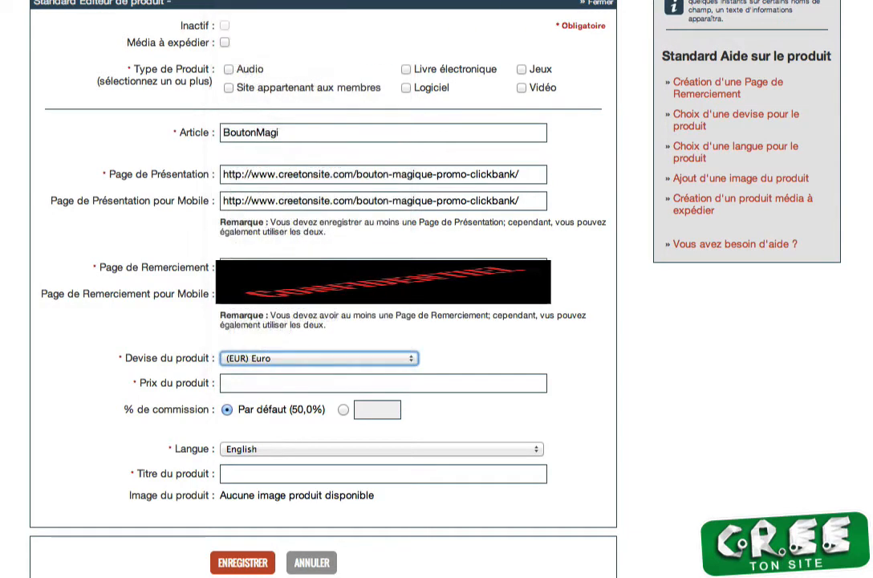
pyautogui.click(250, 385)
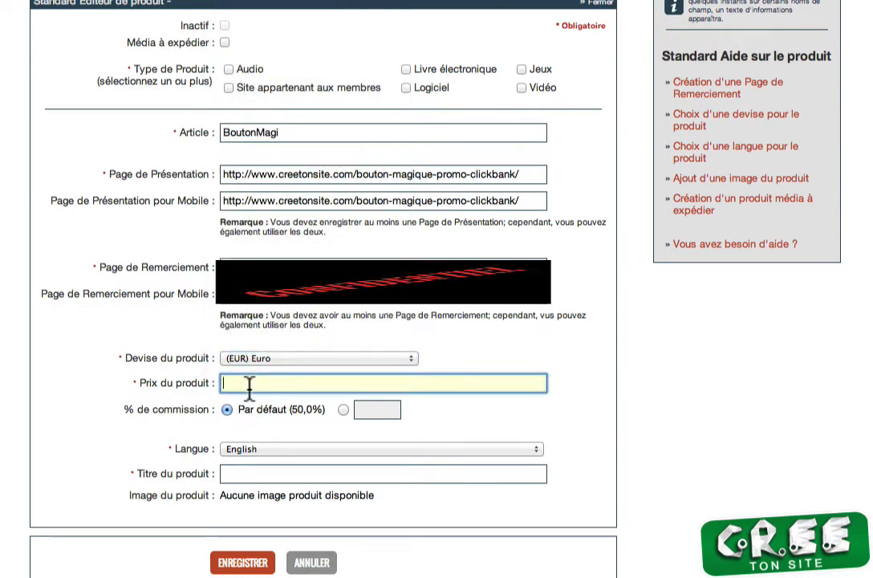
pyautogui.write('37')
pyautogui.click(340, 410)
pyautogui.click(228, 410)
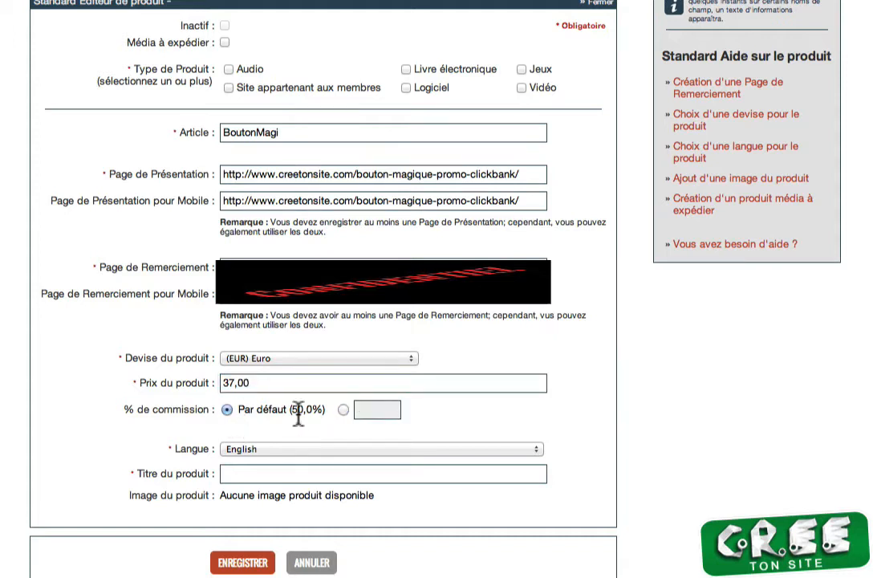
# Set the product language to Français and the product title to Bouton Magique
pyautogui.click(235, 451)
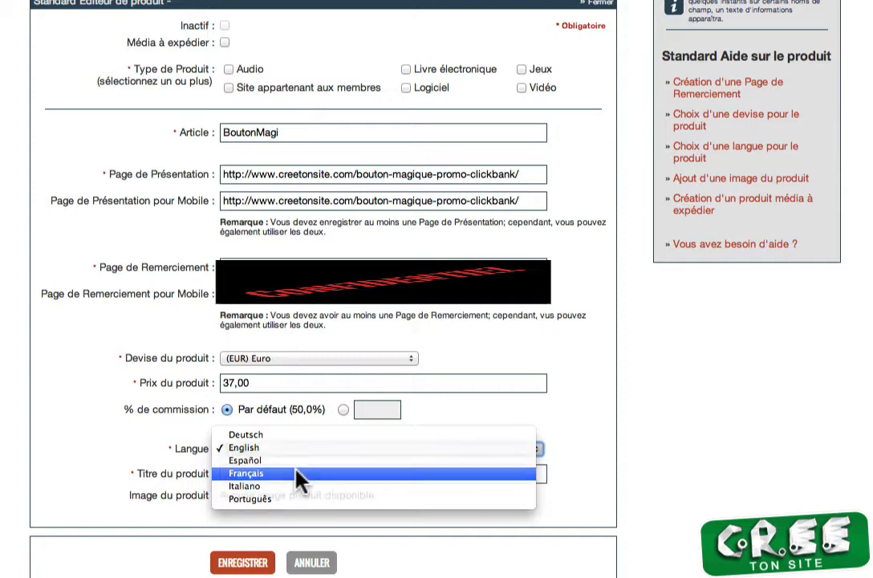
pyautogui.click(296, 473)
pyautogui.click(283, 473)
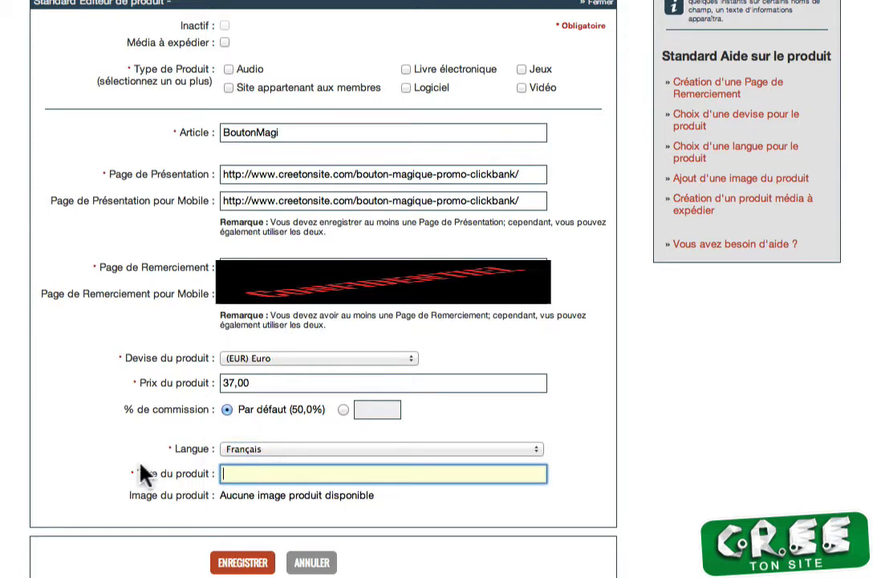
pyautogui.write('Bouton Magique')
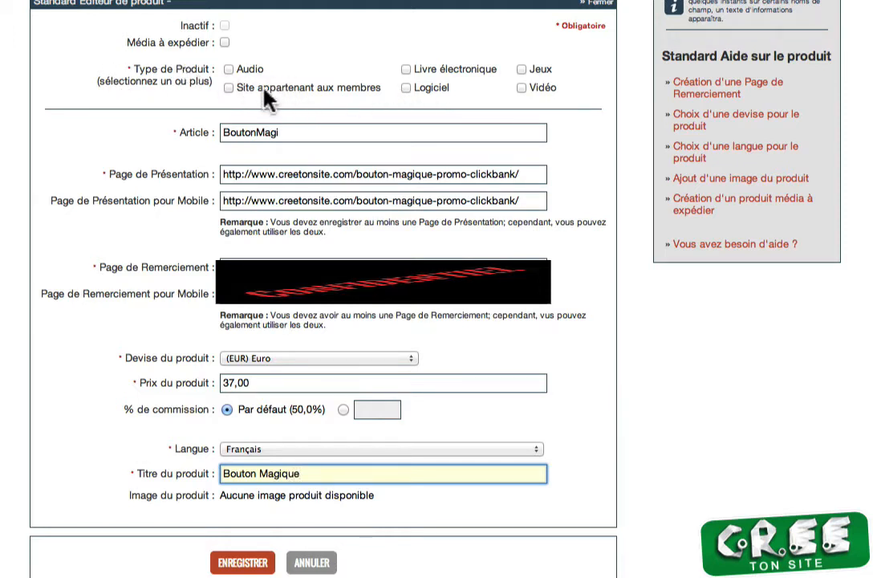
# Mark the product type as Logiciel and save the product
pyautogui.click(406, 89)
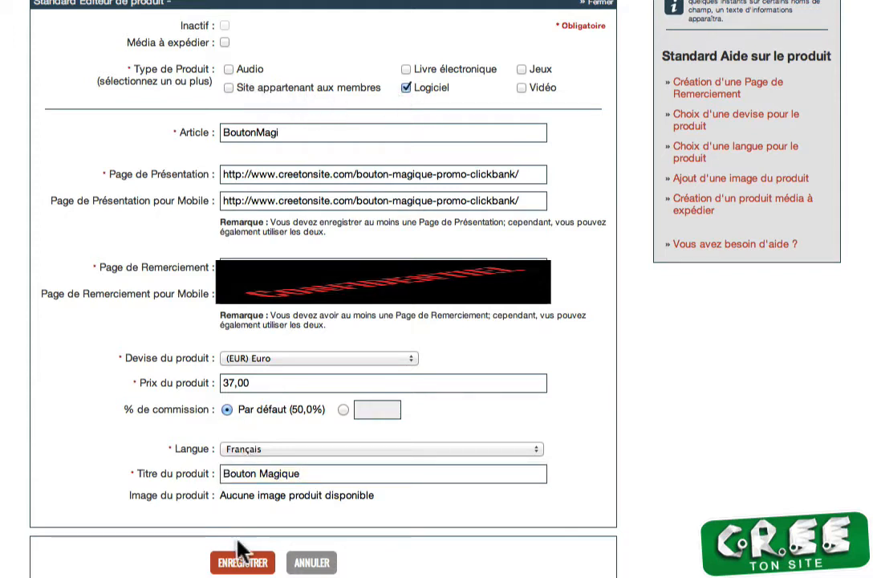
pyautogui.click(243, 565)
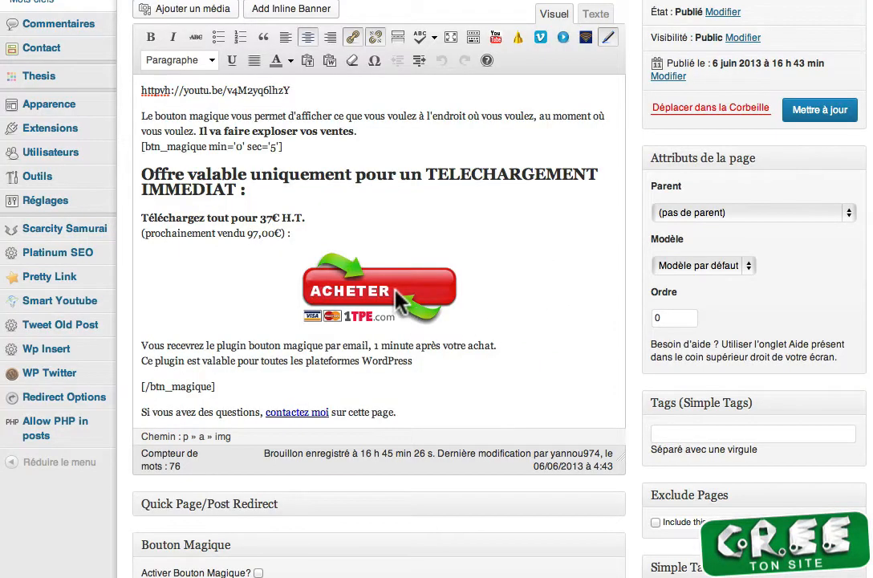
# In the WordPress page editor, delete the 1TPE ACHETER button image from the sales page
pyautogui.click(349, 301)
pyautogui.click(255, 294)
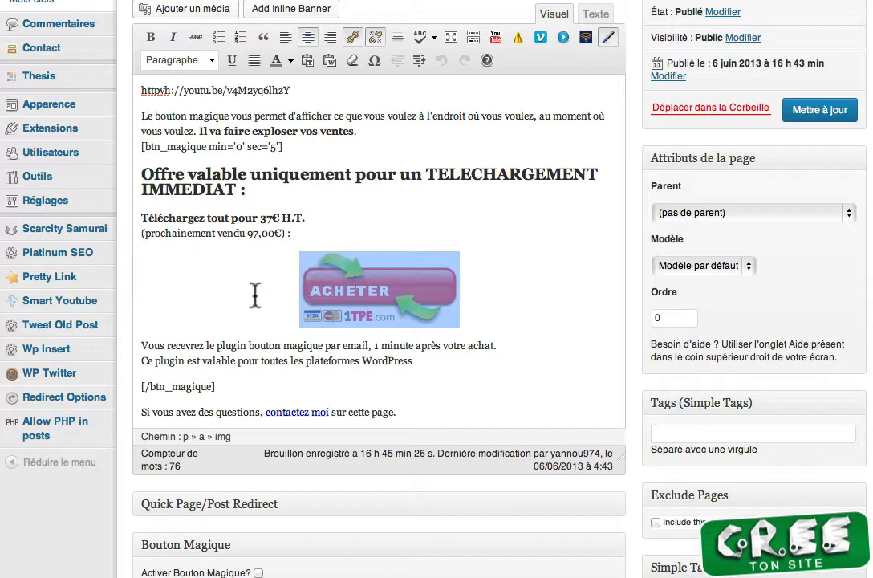
pyautogui.click(391, 309)
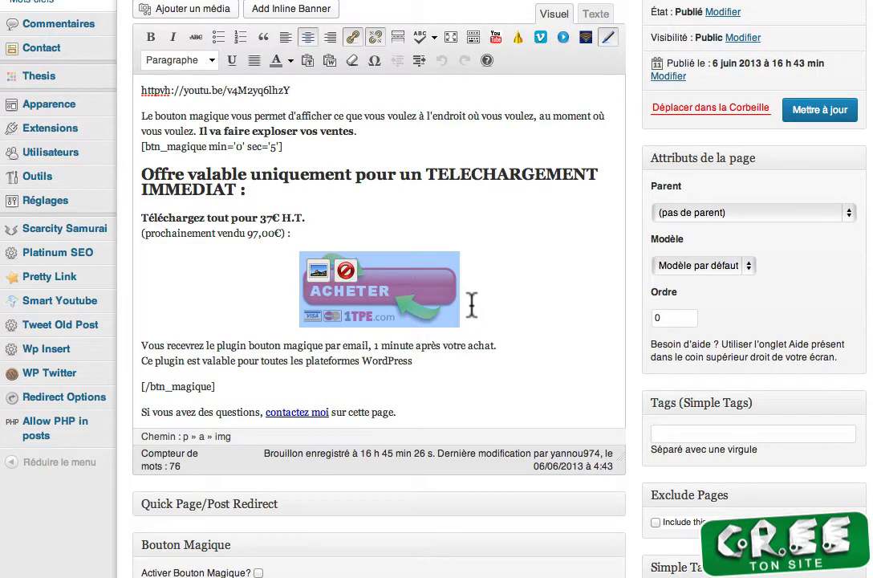
pyautogui.click(235, 306)
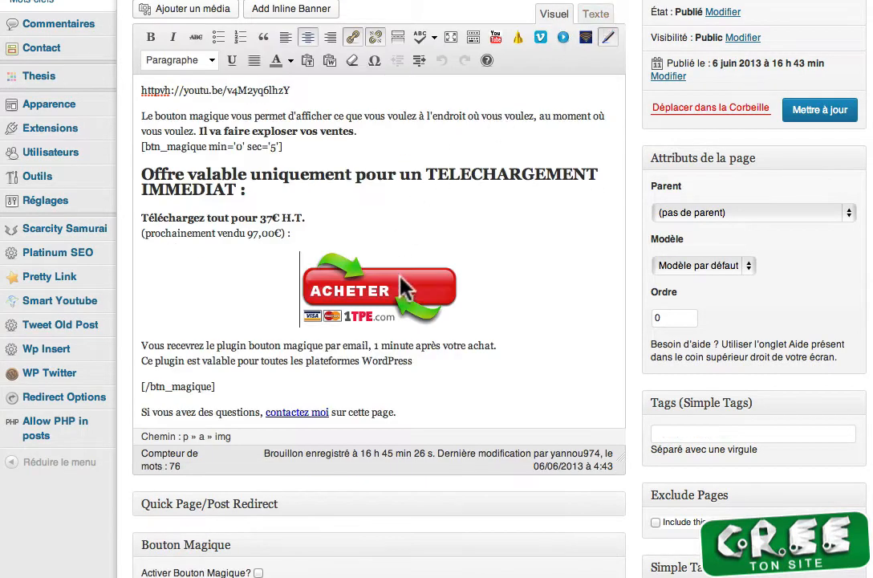
pyautogui.click(404, 290)
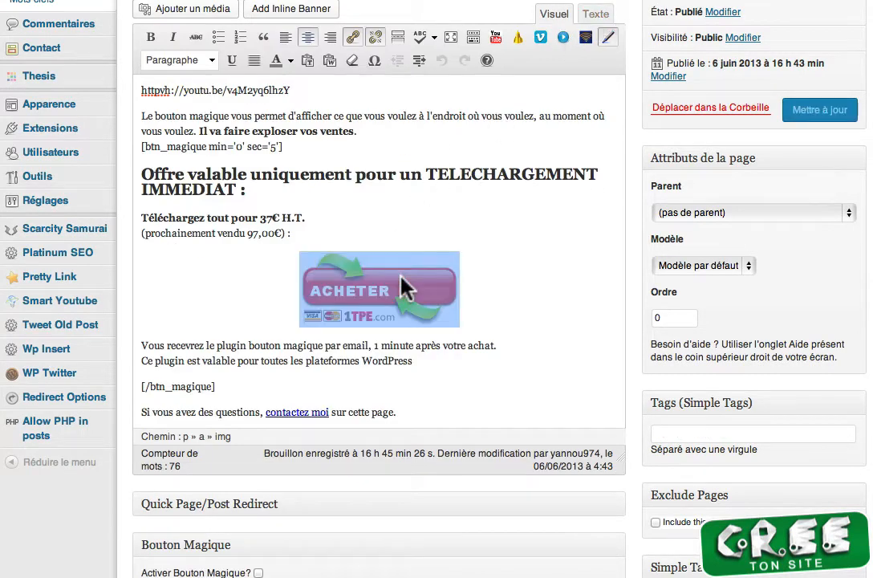
pyautogui.click(344, 296)
pyautogui.click(345, 272)
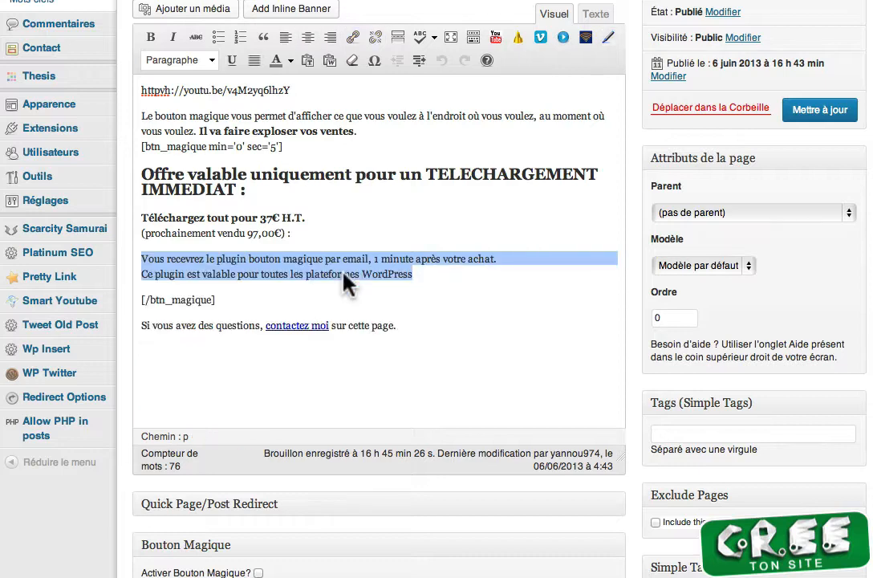
pyautogui.click(320, 235)
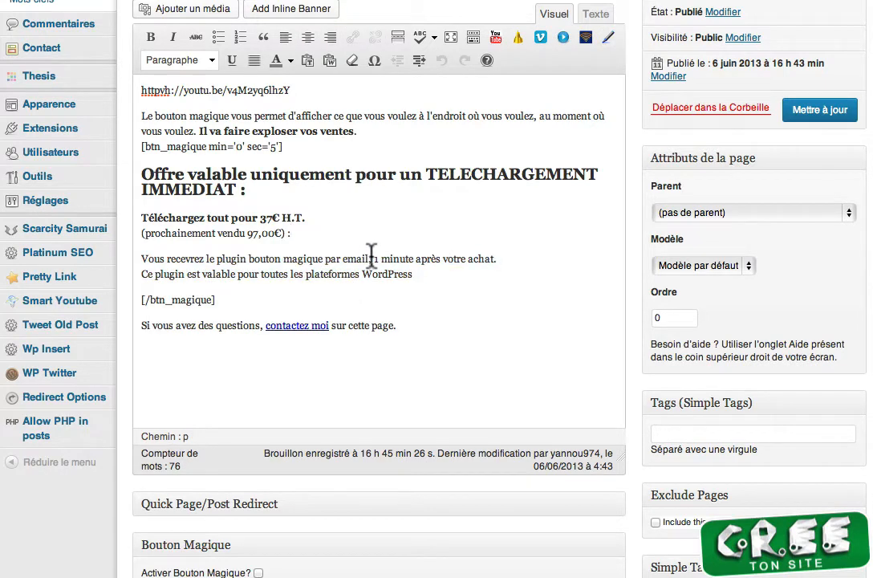
pyautogui.press('Return')
pyautogui.click(598, 14)
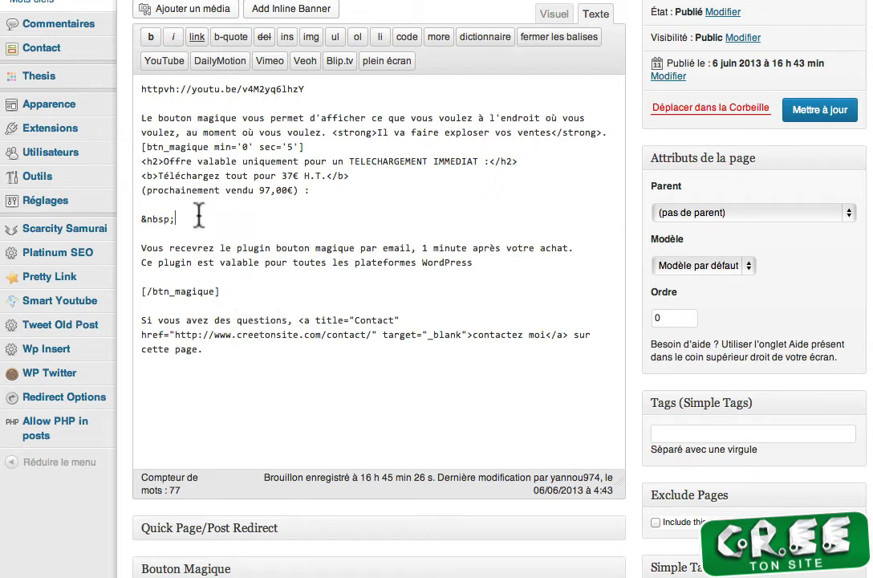
pyautogui.moveTo(176, 218); pyautogui.dragTo(138, 218)
pyautogui.write('<a href="http://www.creetonsite.com/choixok/?myvar=BM" target="_blank">Téléchargez TOUT, tout de suite :</a> <a href="http://www.creetonsite.com/choixok/?myvar=BM" target="_blank"><img style="float: right; border-style: none;" alt="" src="http://www.creetonsite.com/button.png"></a>')
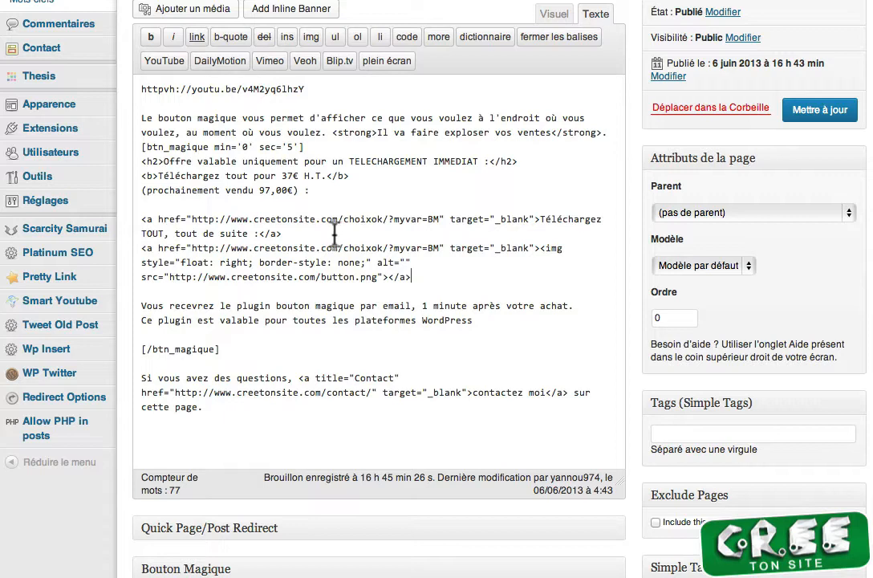
# Delete the "Téléchargez TOUT, tout de suite :" text link from the HTML, leaving only the linked image
pyautogui.moveTo(282, 232); pyautogui.dragTo(134, 218)
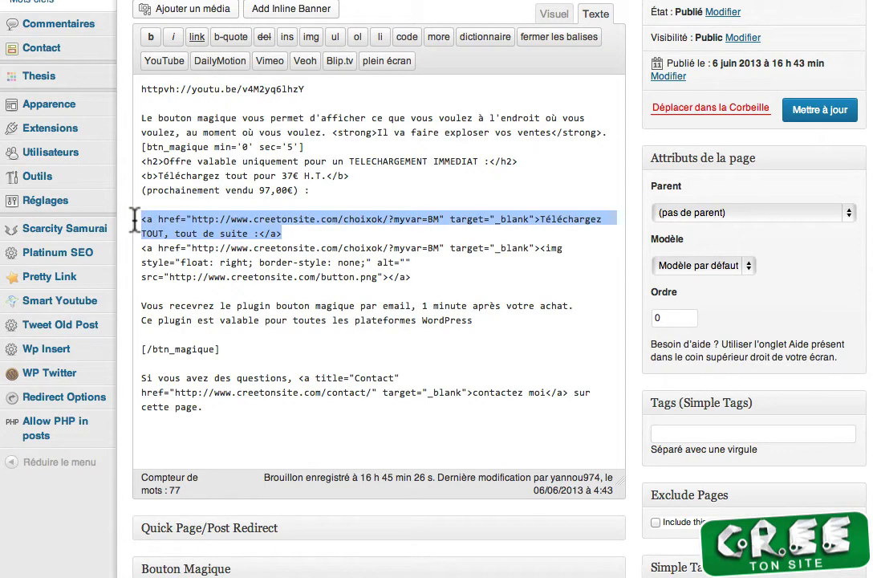
pyautogui.press('BackSpace')
pyautogui.press('BackSpace')
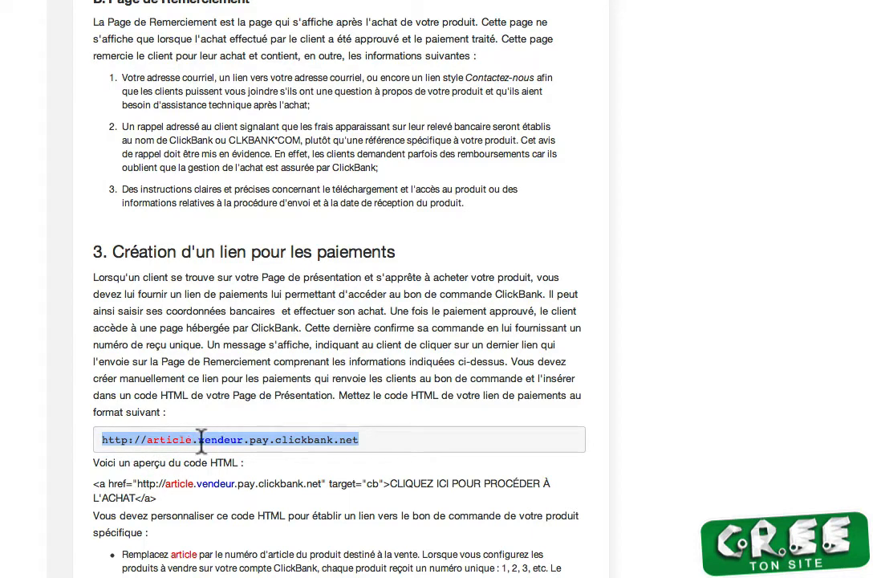
pyautogui.rightClick(309, 440)
pyautogui.click(306, 447)
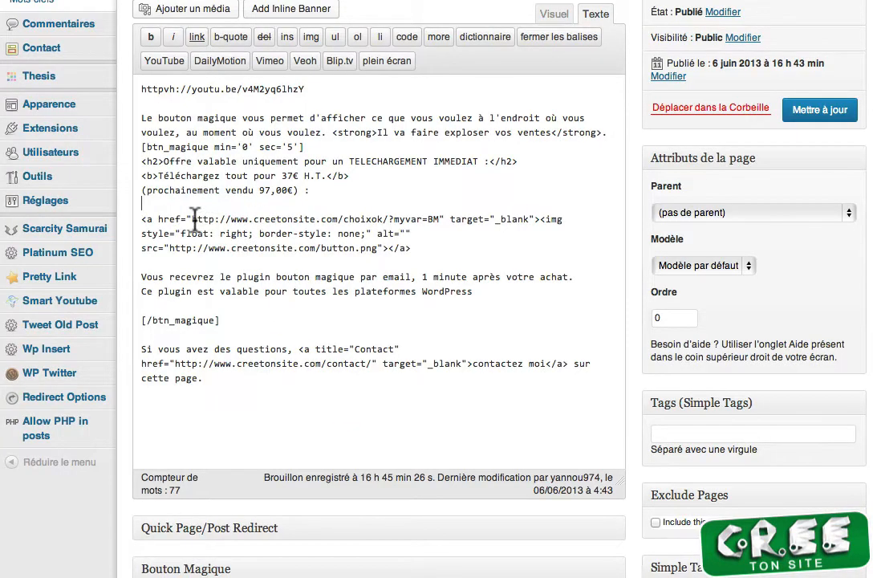
pyautogui.moveTo(193, 219); pyautogui.dragTo(438, 218)
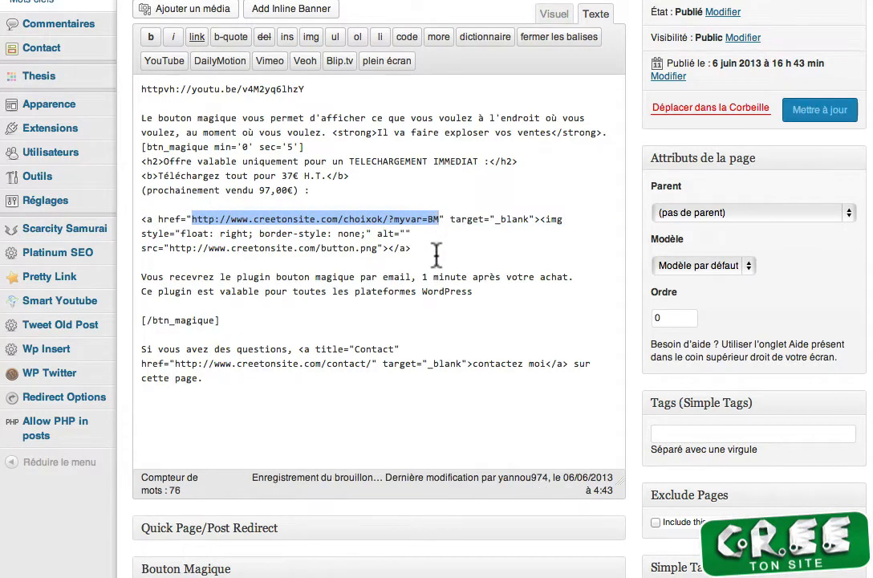
pyautogui.write('http://article.vendeur.pay.clickbank.net')
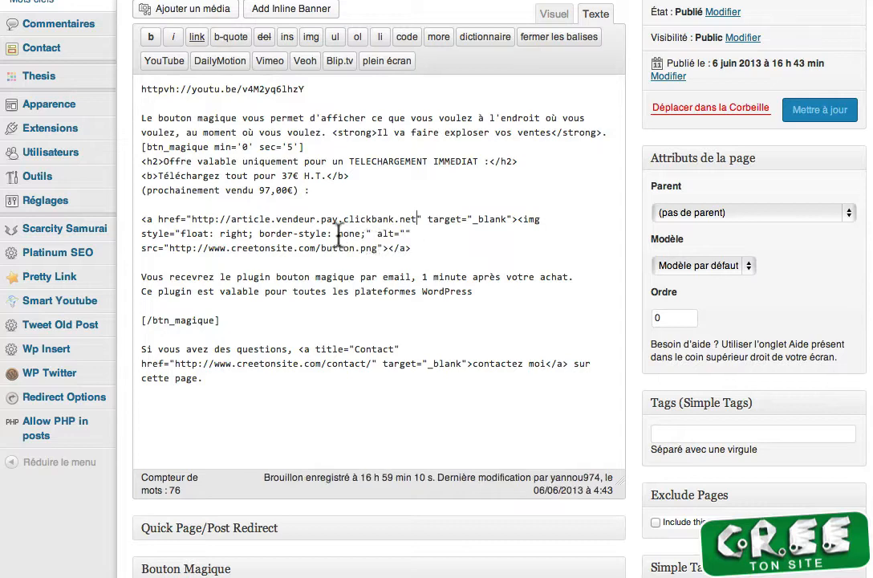
# In the image's payment link, replace vendeur with the ClickBank account nickname and article with BoutonMagi, and return to the visual view
pyautogui.doubleClick(298, 218)
pyautogui.write('yannou97')
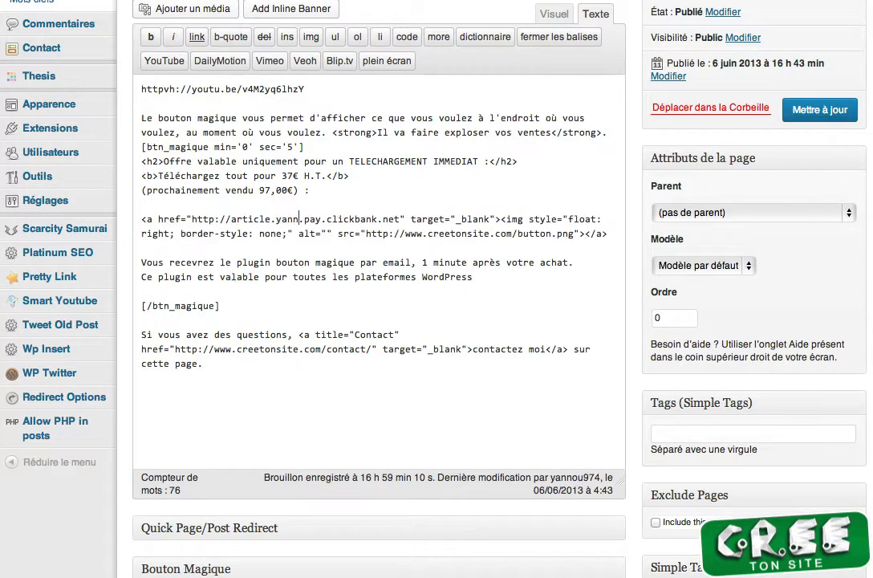
pyautogui.write('4')
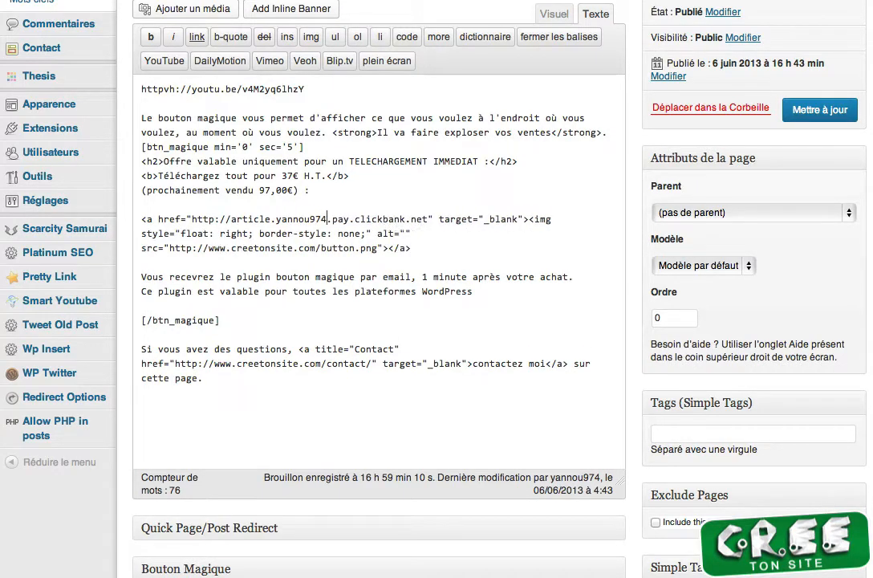
pyautogui.doubleClick(255, 218)
pyautogui.doubleClick(245, 218)
pyautogui.write('BoutonMagi')
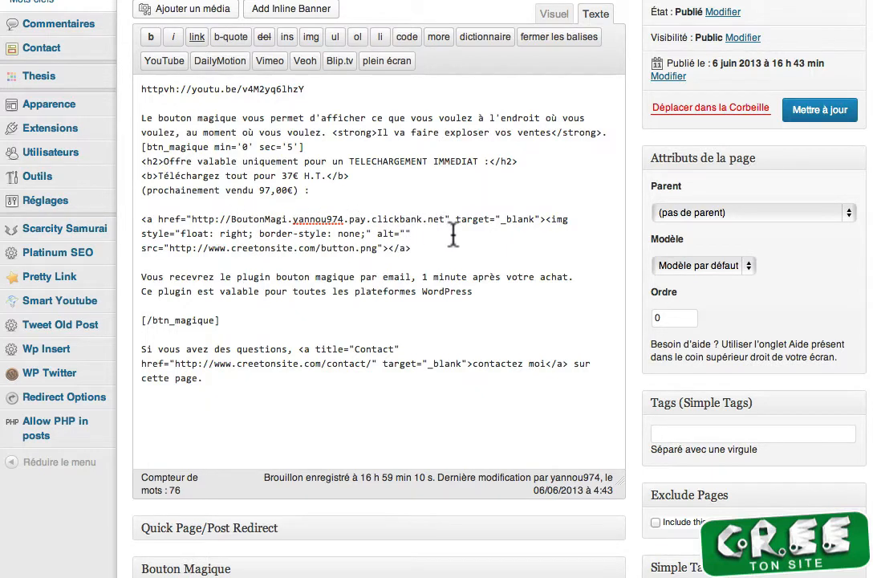
pyautogui.click(554, 15)
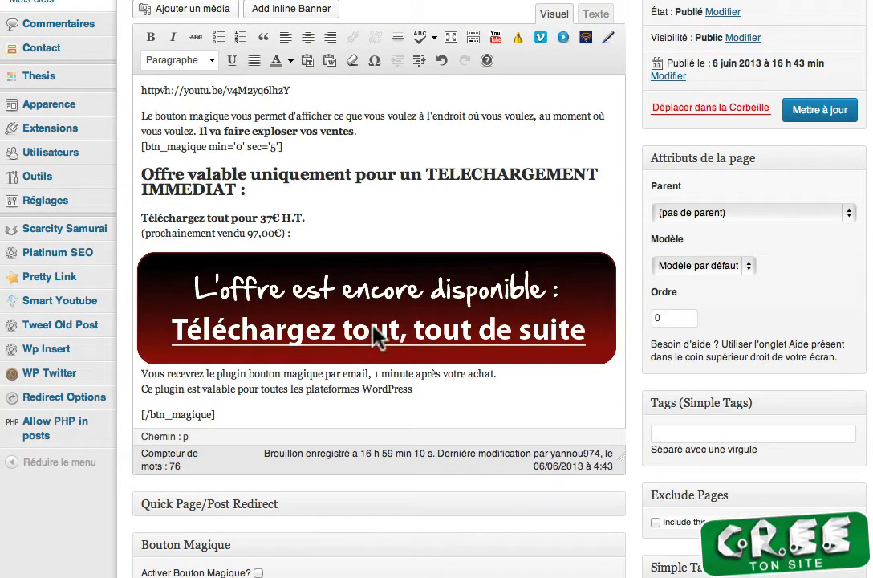
# Review the sales page content around the download button image and update the published WordPress page
pyautogui.scroll(-1, 366, 327)
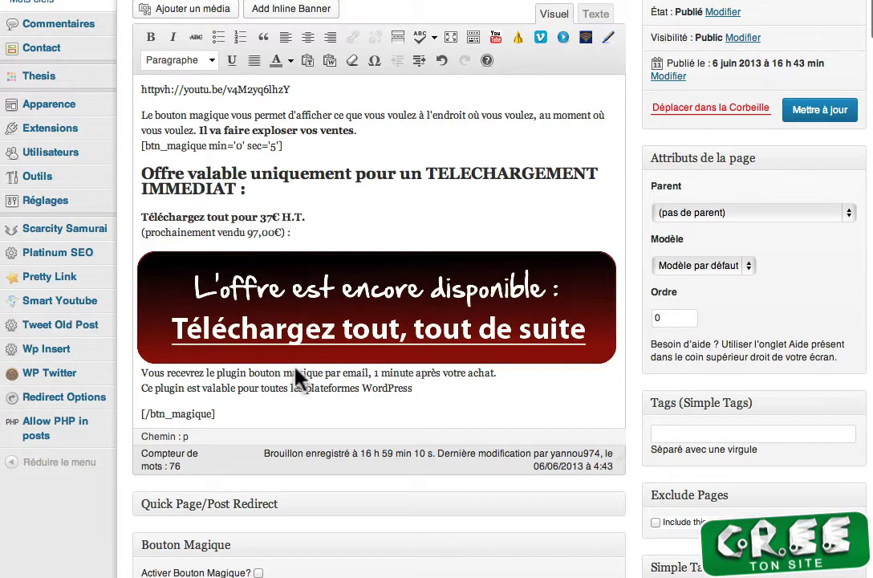
pyautogui.scroll(-2, 385, 386)
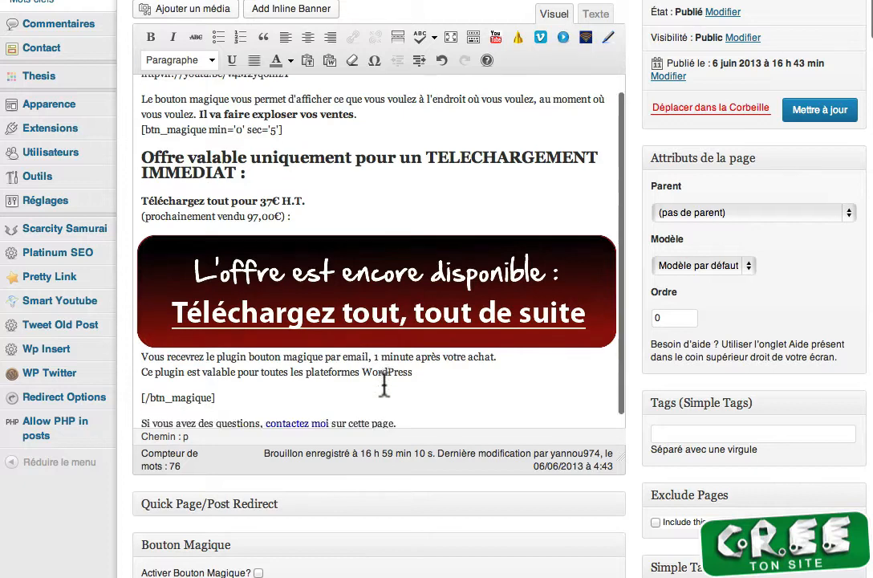
pyautogui.scroll(2, 384, 386)
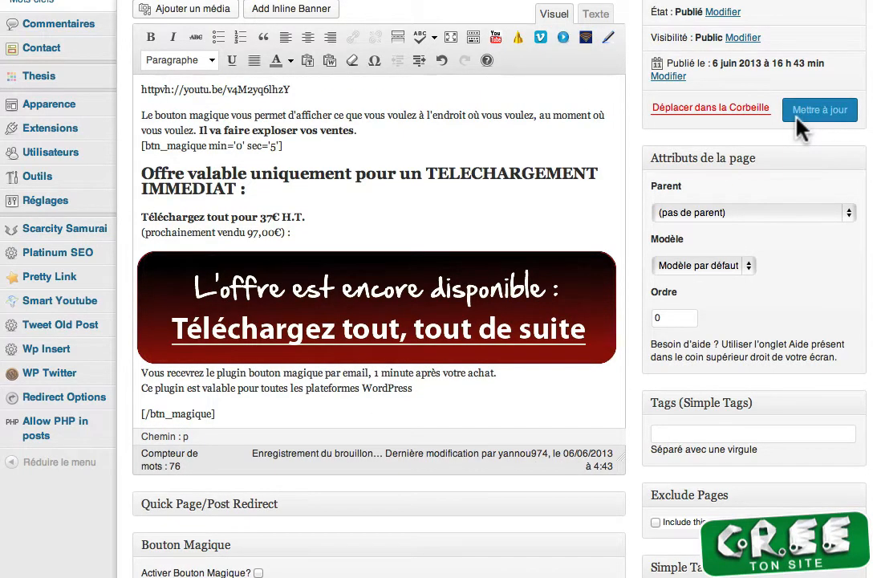
pyautogui.click(818, 110)
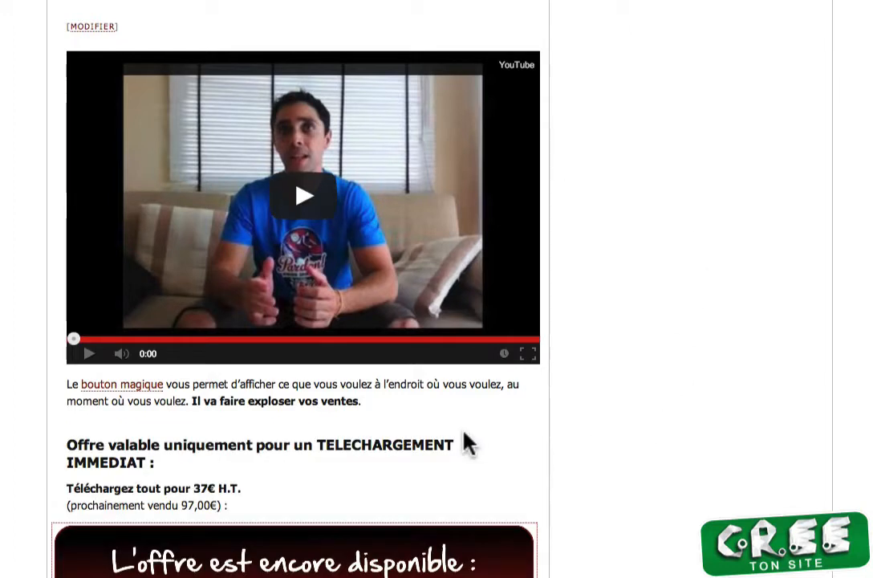
# Test the download button on the live sales page and check the ClickBank order form it opens
pyautogui.scroll(-4, 470, 443)
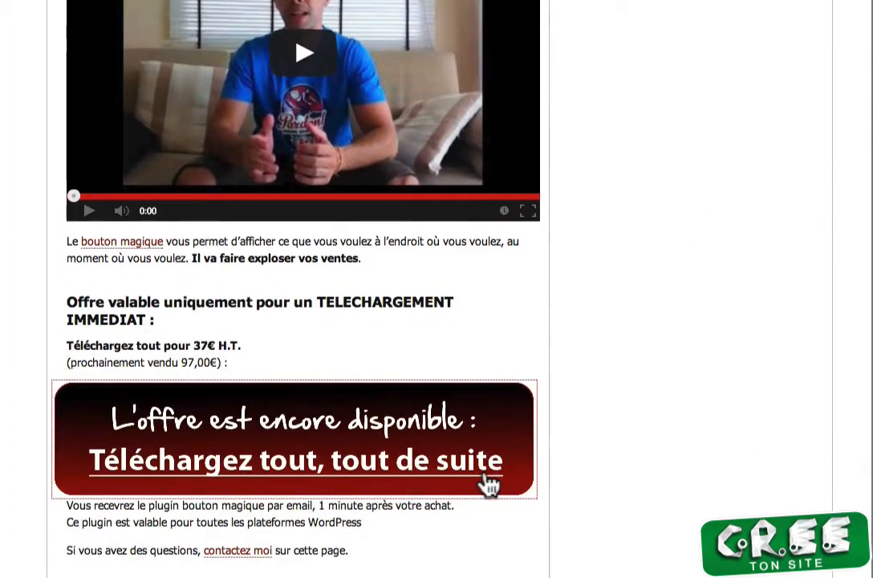
pyautogui.rightClick(285, 439)
pyautogui.click(298, 440)
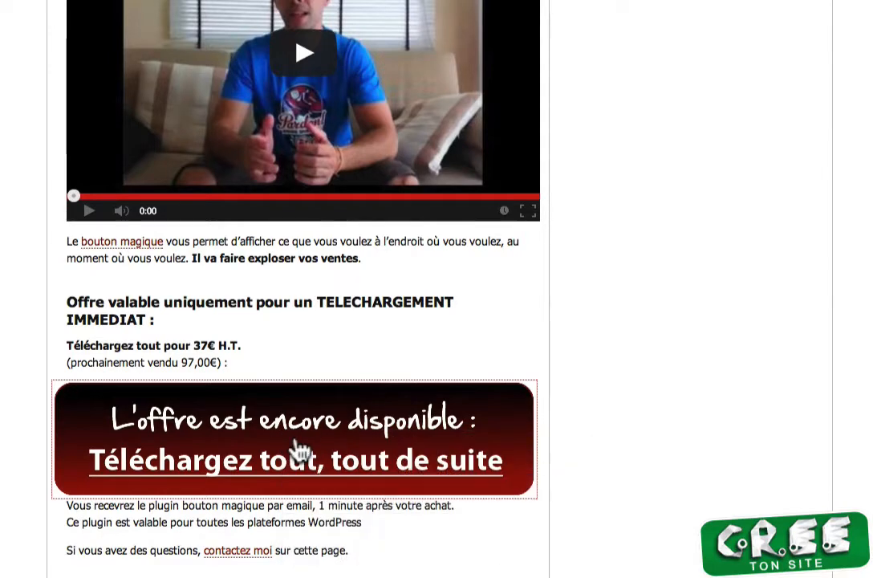
pyautogui.click(283, 423)
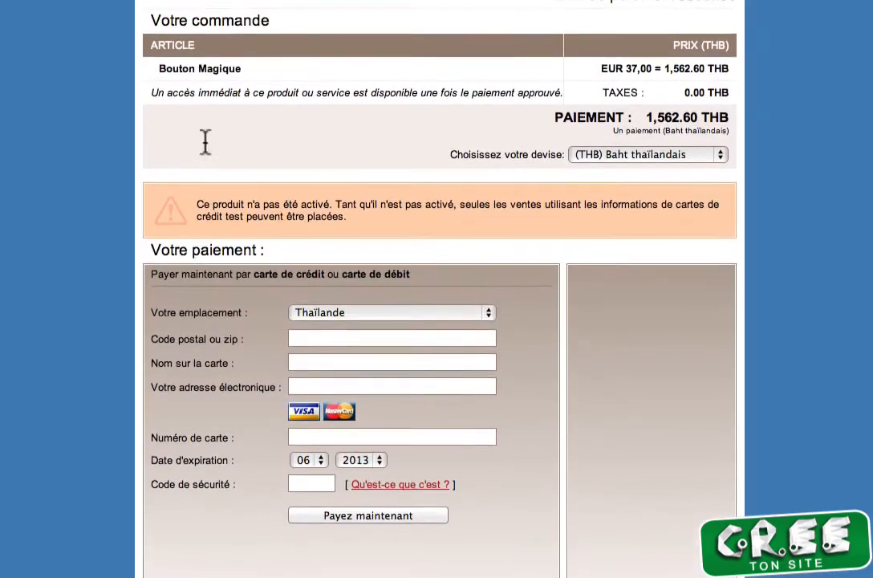
pyautogui.scroll(1, 206, 142)
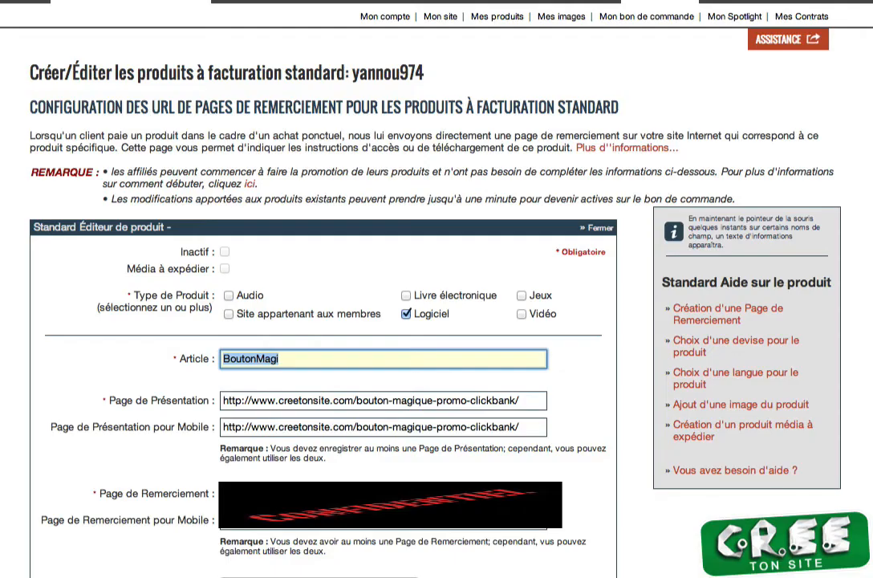
# Start BoutonMagi's approval request in ClickBank with main category Commerce électronique & marketing sur Internet and subcategory Commerce électronique
pyautogui.click(111, 328)
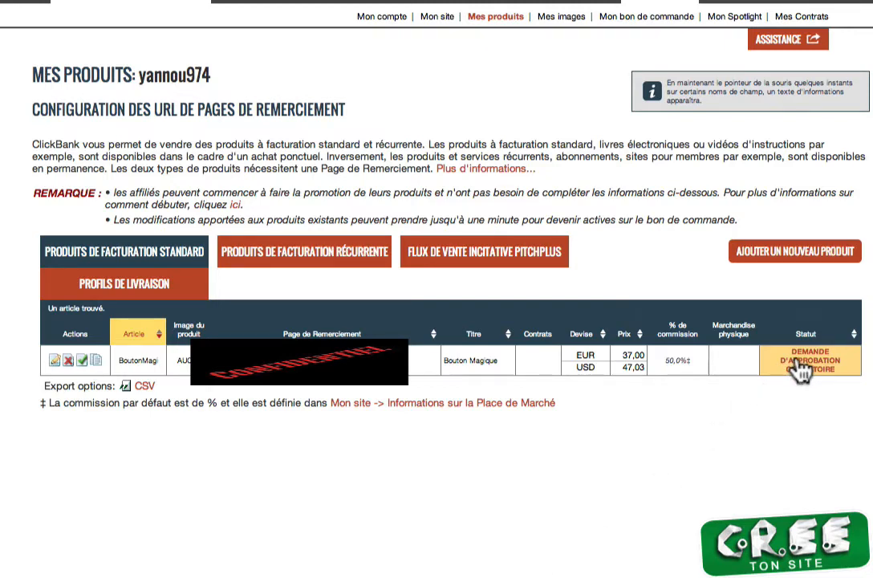
pyautogui.click(798, 365)
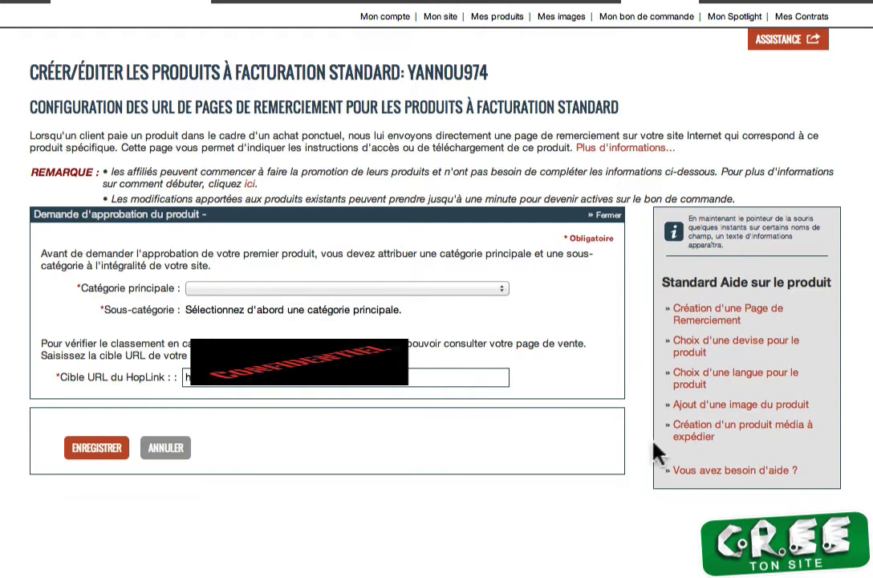
pyautogui.click(251, 289)
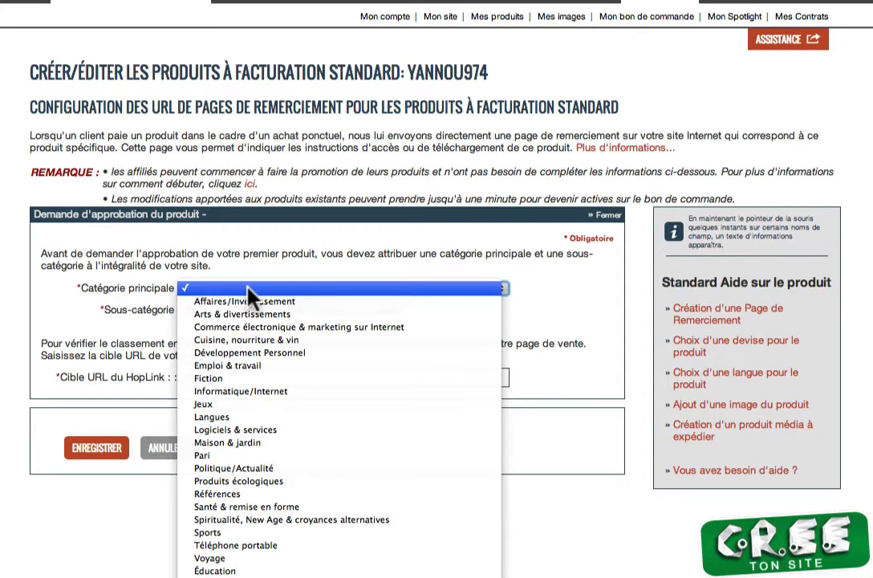
pyautogui.click(306, 328)
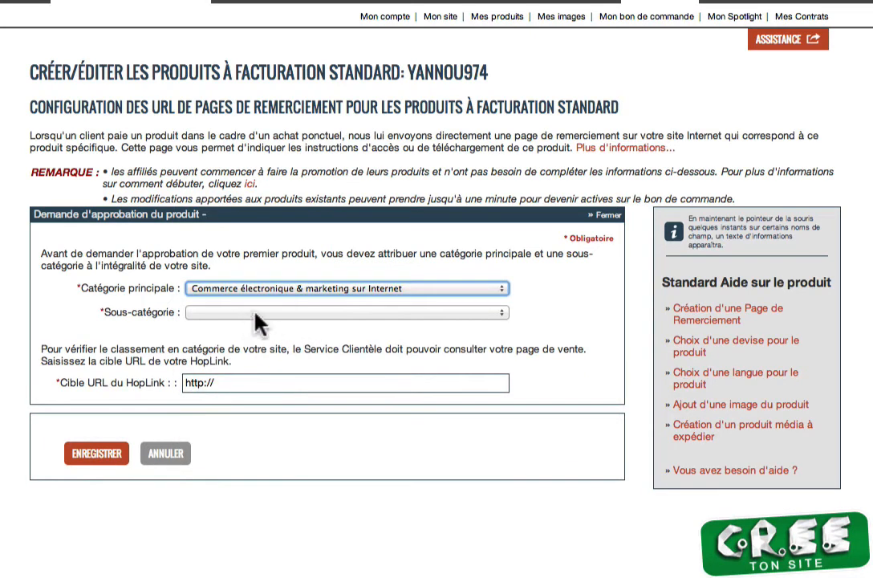
pyautogui.click(265, 313)
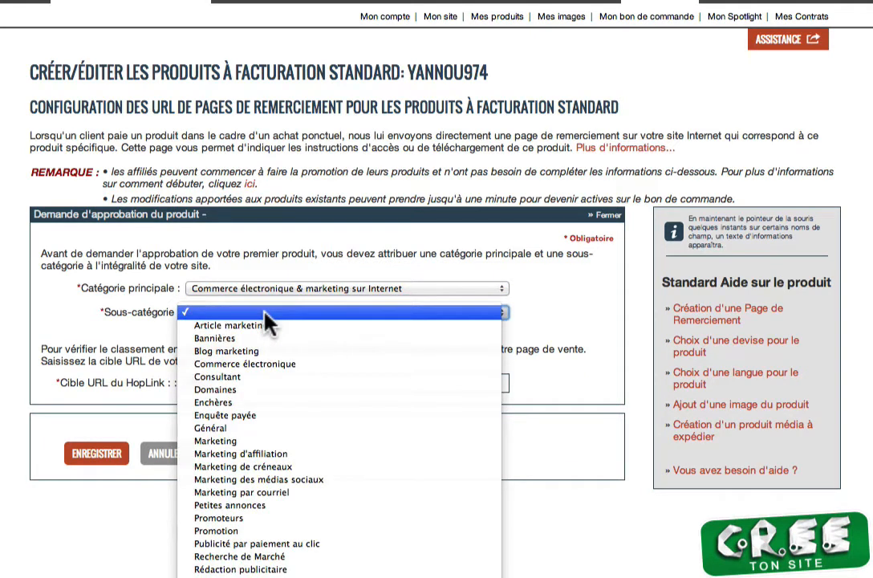
pyautogui.click(281, 367)
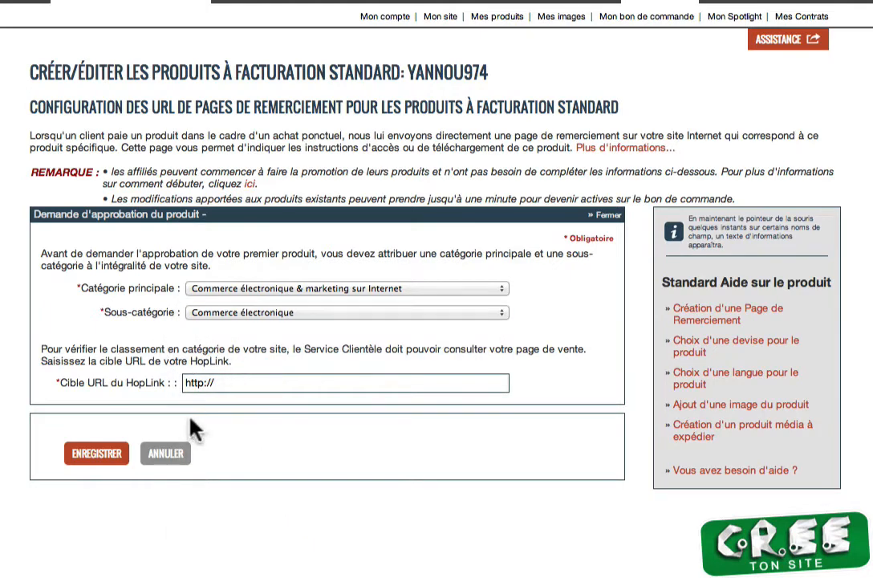
pyautogui.moveTo(294, 381); pyautogui.dragTo(97, 361)
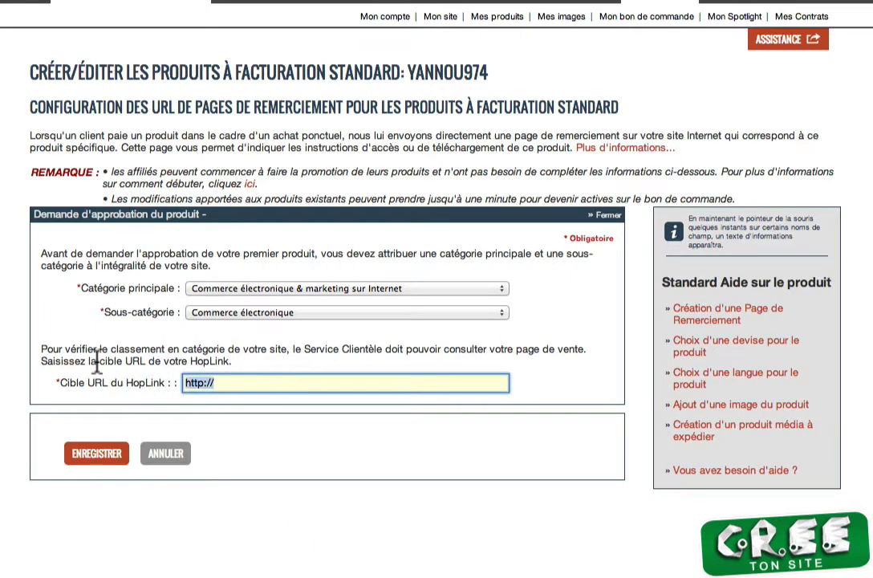
pyautogui.write('http://www.creetonsite.com/bouton-magique-promo-clickbank/')
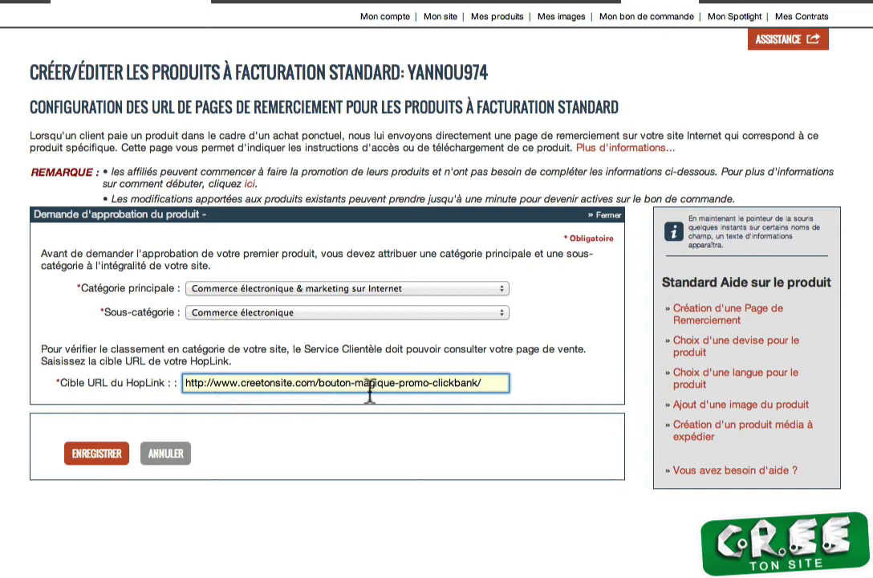
pyautogui.click(97, 459)
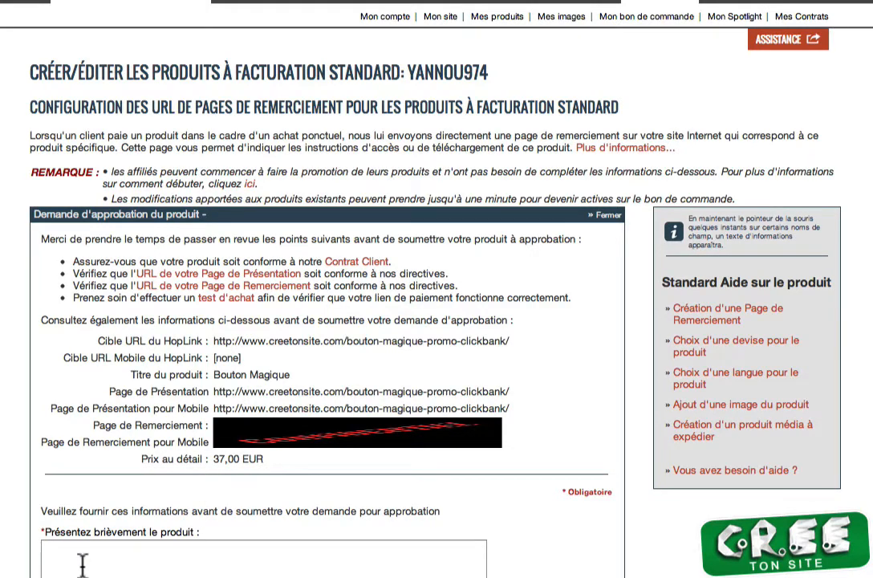
# Describe the product as a WordPress plugin displaying sales buttons or forms when and where wanted, several per page, and answer Oui to being its author
pyautogui.click(45, 570)
pyautogui.write("Ce plugin wordpress vous permet de faire afficher votre bouton de vente, ou formulaire ou ce que vous voulez. Au moment ou vous le voulez. A l'endroit ou vous le voulez. Et en plus, vous pouvez en cumuler plusieurs sur une page")
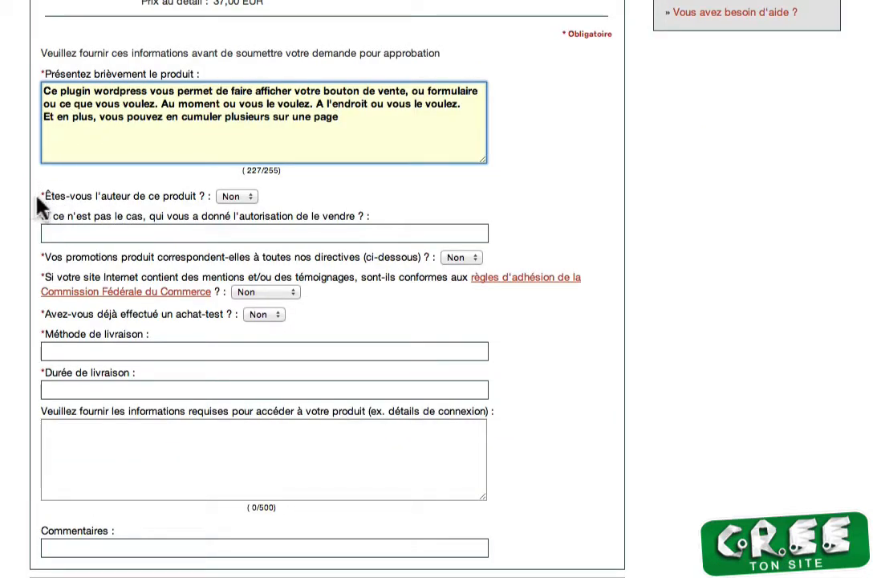
pyautogui.click(245, 197)
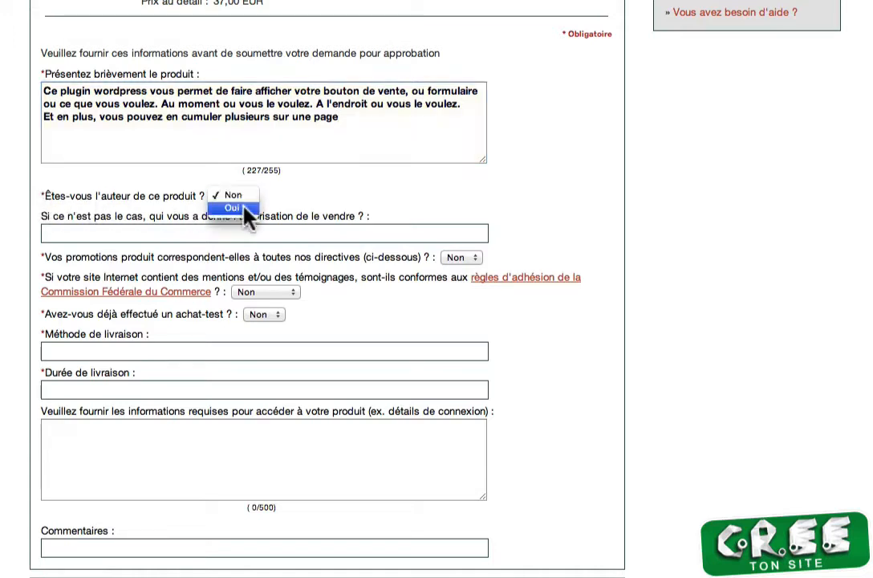
pyautogui.click(244, 208)
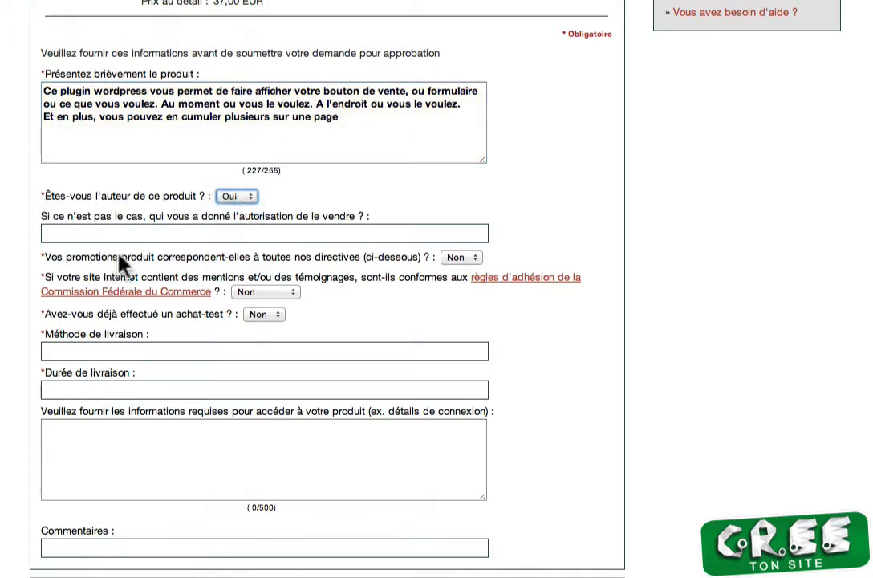
# Answer Oui to the questions on promotion guidelines, Commission Fédérale du Commerce compliance and having made a test purchase
pyautogui.scroll(-1, 120, 265)
pyautogui.scroll(-1, 119, 253)
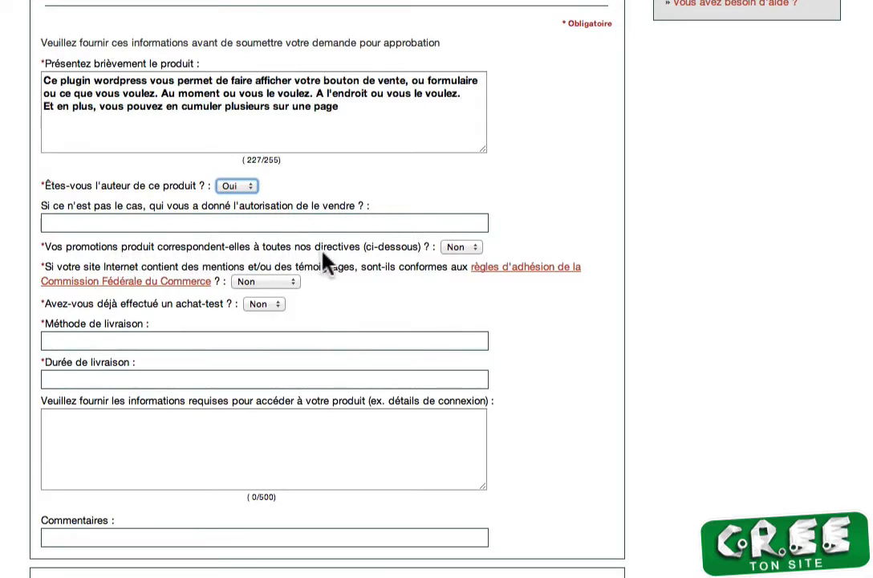
pyautogui.click(448, 247)
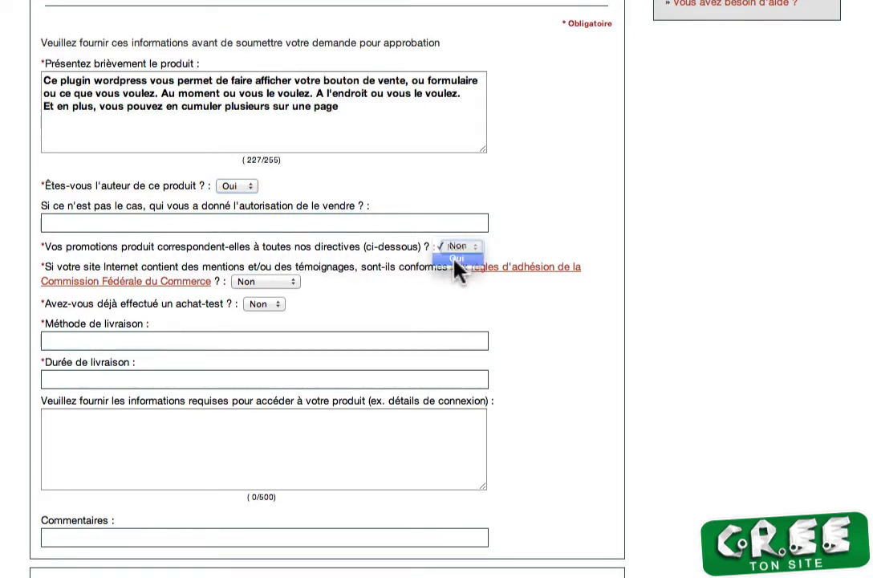
pyautogui.click(456, 261)
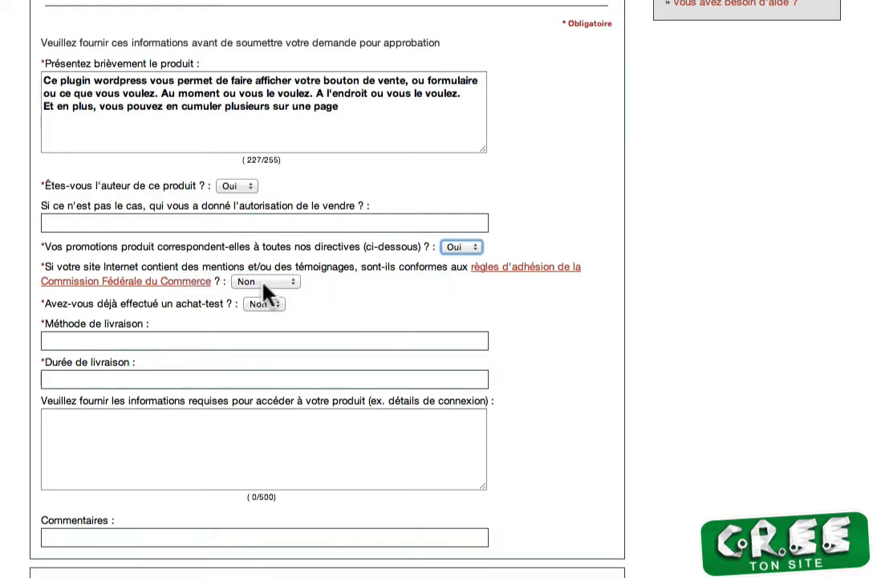
pyautogui.click(293, 283)
pyautogui.click(281, 292)
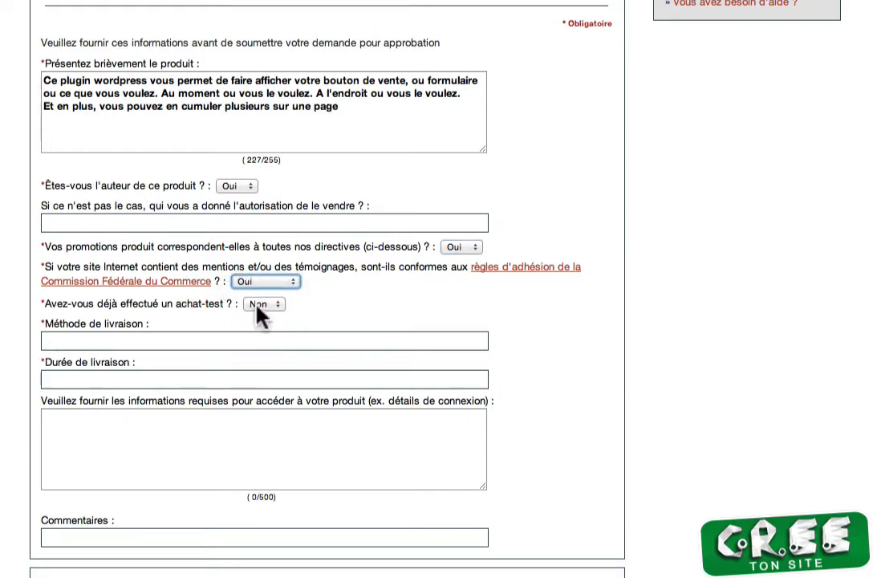
pyautogui.click(257, 307)
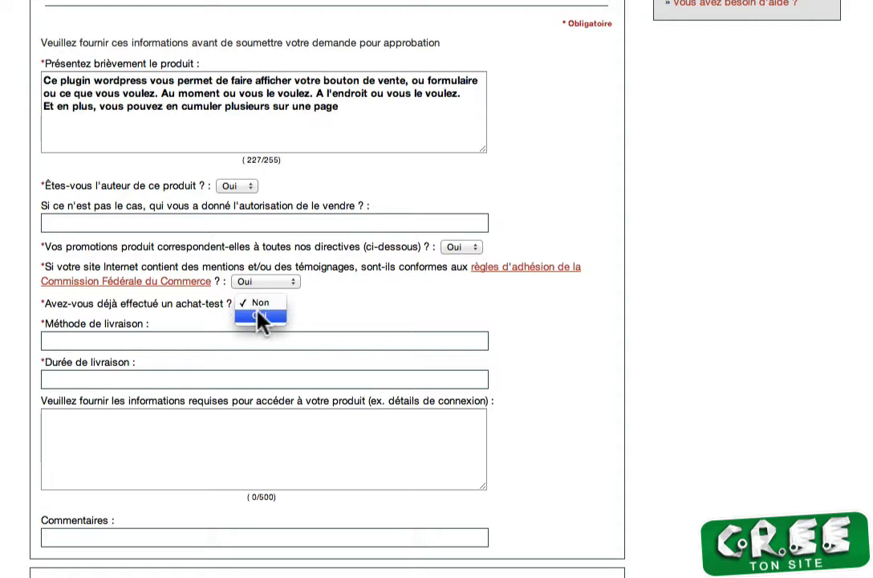
pyautogui.click(259, 317)
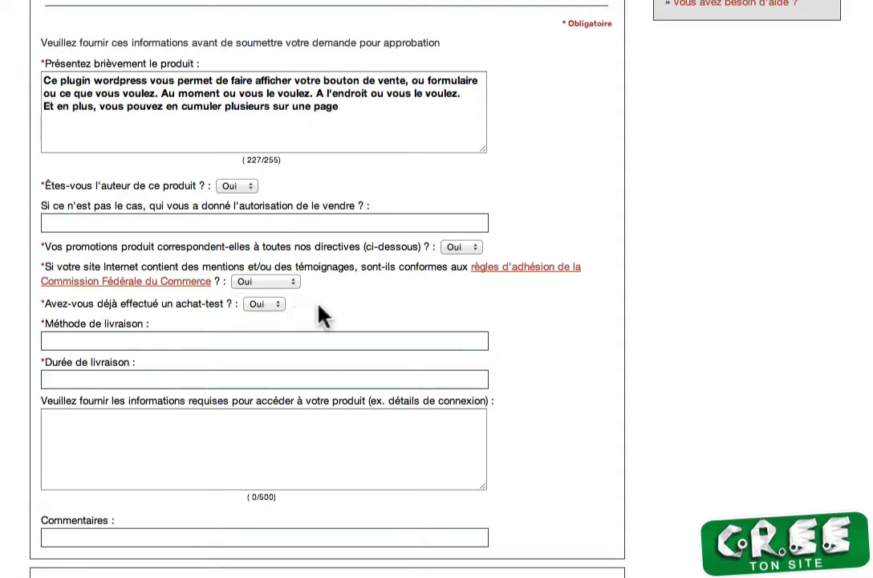
# Enter Email as the delivery method and 1 minute as the delivery time
pyautogui.click(134, 342)
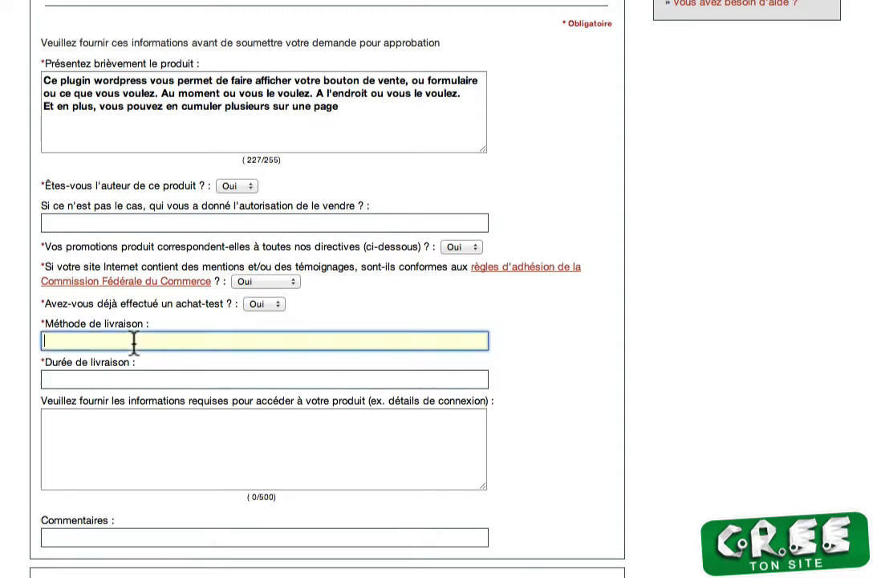
pyautogui.write('Email')
pyautogui.press('Tab')
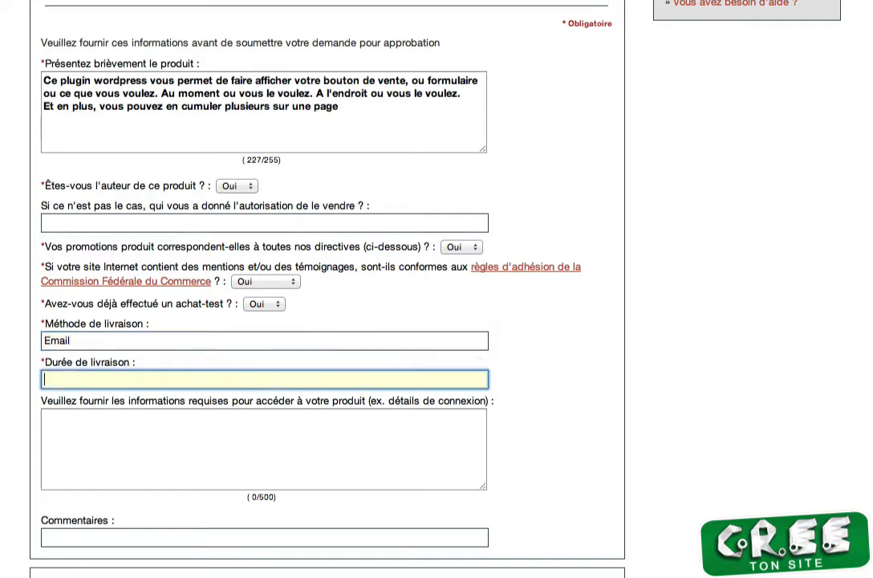
pyautogui.write('1 minute')
# Enter "Le produit est livré par email" as the information needed to access the product
pyautogui.click(362, 428)
pyautogui.write('Le pr')
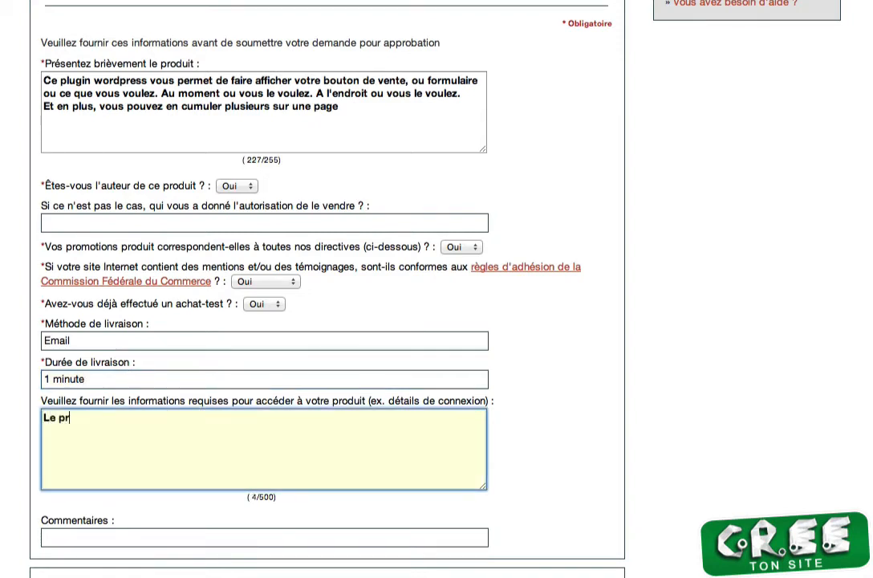
pyautogui.write('oduit est livre')
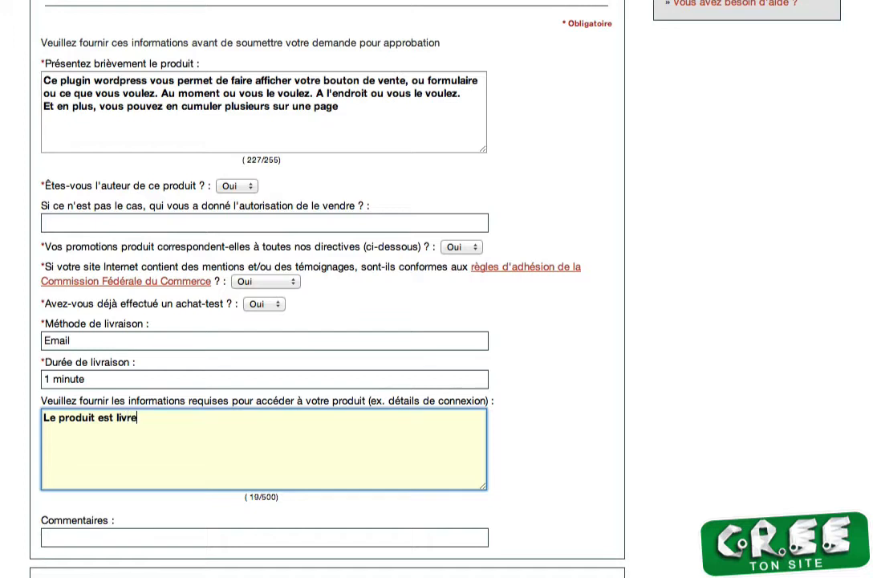
pyautogui.write('é par')
pyautogui.press('BackSpace')
pyautogui.press('BackSpace')
pyautogui.press('BackSpace')
pyautogui.press('BackSpace')
pyautogui.press('BackSpace')
pyautogui.press('BackSpace')
pyautogui.write('é par email')
# Submit the product approval request and acknowledge the receipt message
pyautogui.scroll(-1, 28, 454)
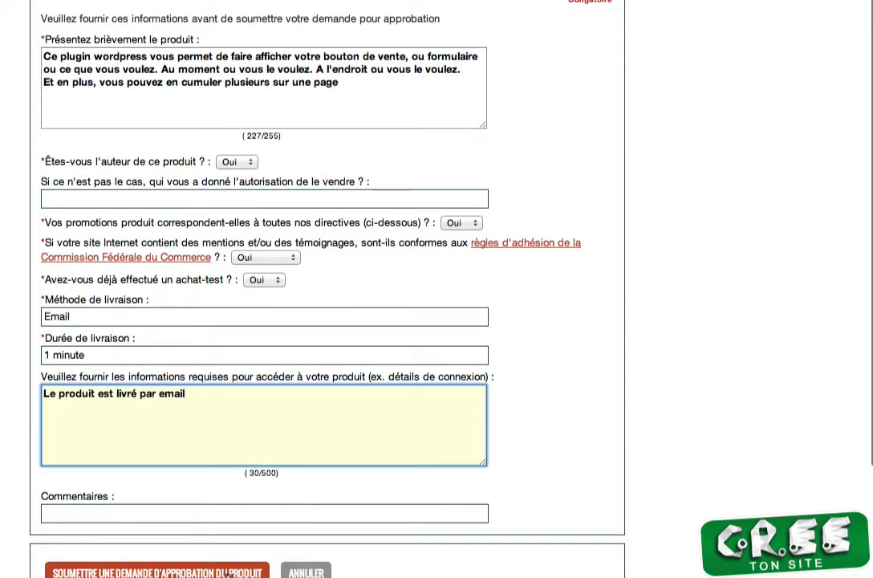
pyautogui.click(238, 573)
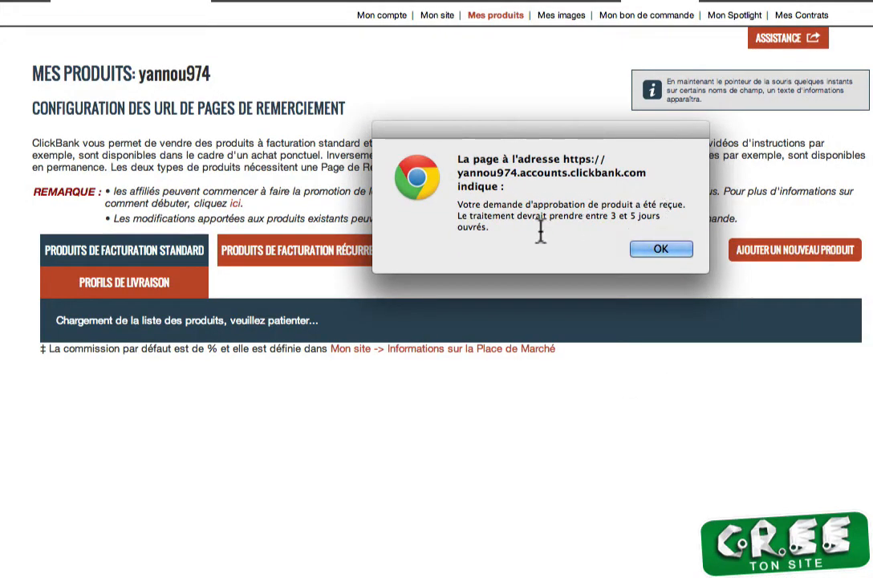
pyautogui.click(659, 250)
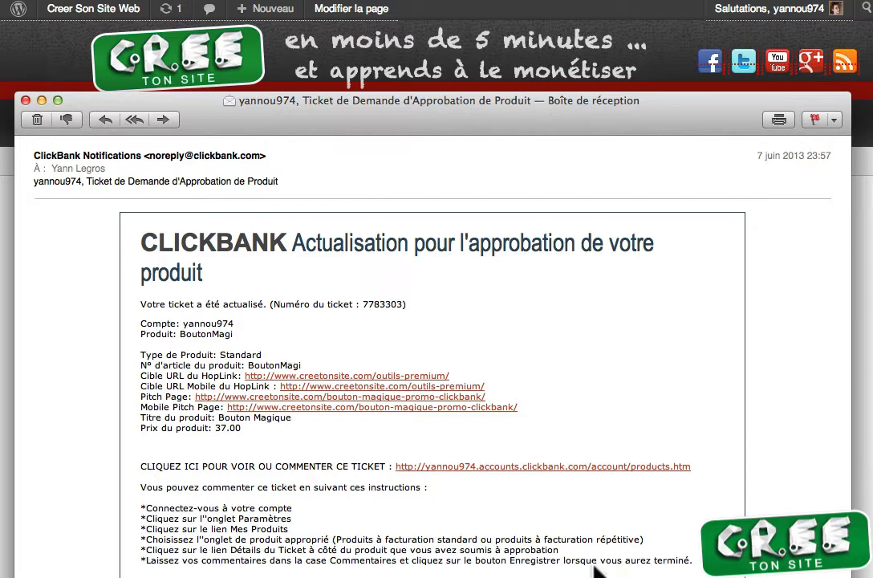
# Read ClickBank's approval ticket e-mail through to the support comments about the Présentation and Remerciement pages
pyautogui.scroll(-5, 375, 570)
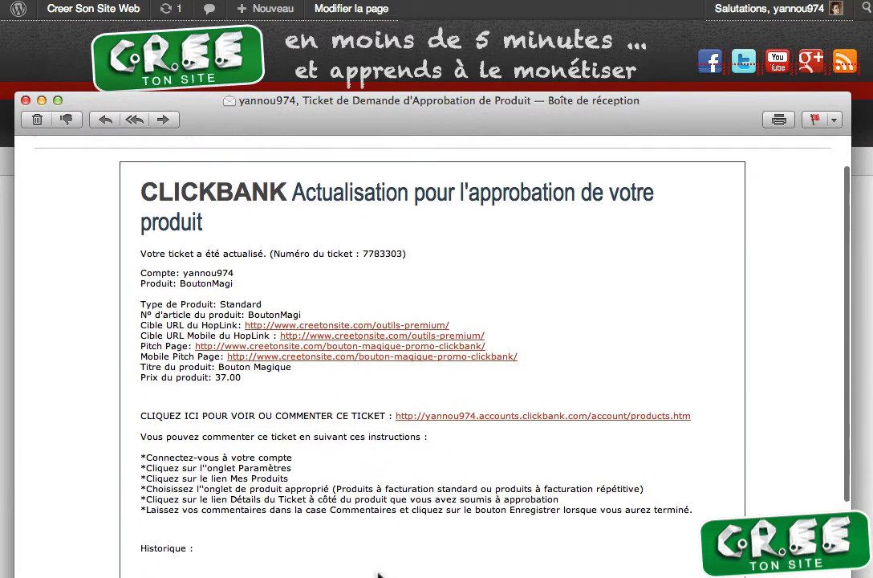
pyautogui.scroll(-4, 377, 571)
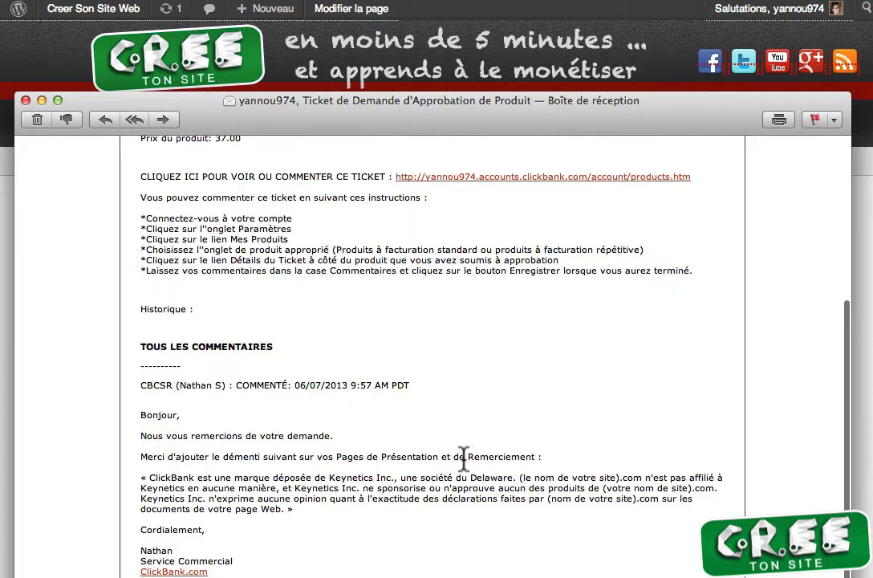
# Select the ClickBank disclaimer text in the support comment and review the Bouton Magique Promo ClickBank page where it belongs
pyautogui.moveTo(149, 476); pyautogui.dragTo(282, 509)
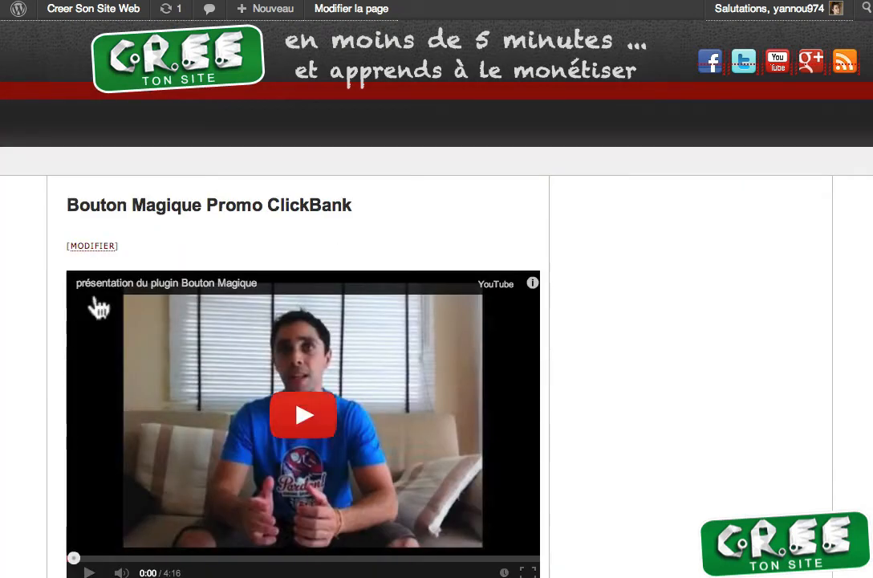
pyautogui.scroll(-5, 371, 289)
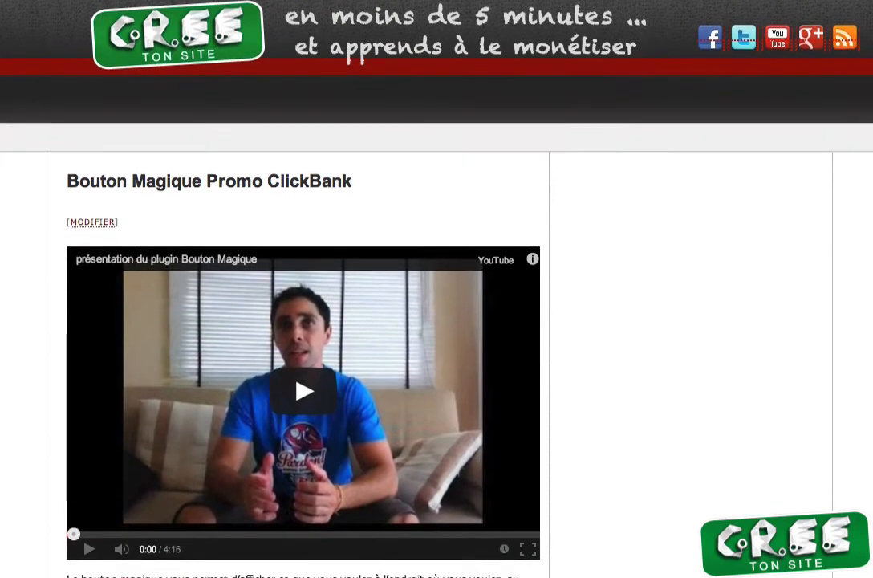
pyautogui.scroll(-8, 20, 546)
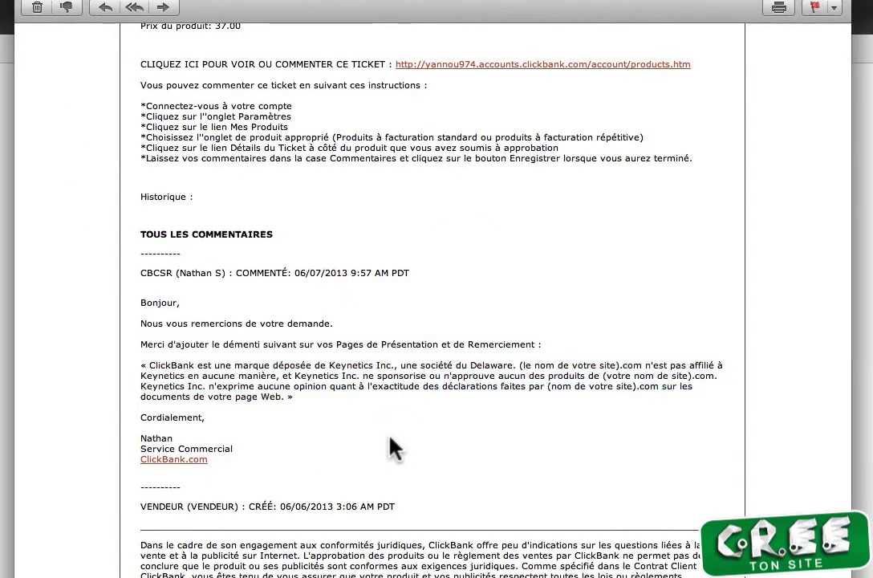
# Open the ClickBank products page from the approval e-mail's link for viewing or commenting on the ticket
pyautogui.scroll(2, 414, 419)
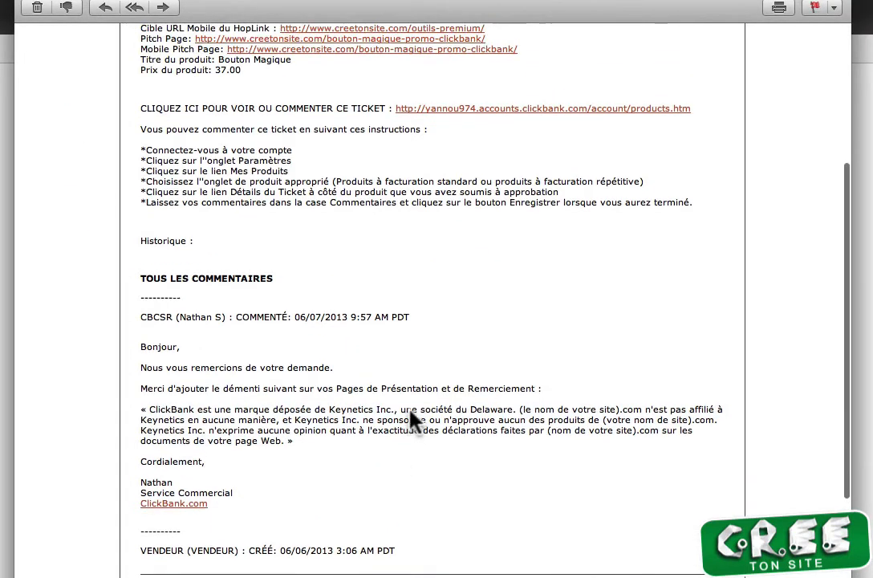
pyautogui.click(484, 112)
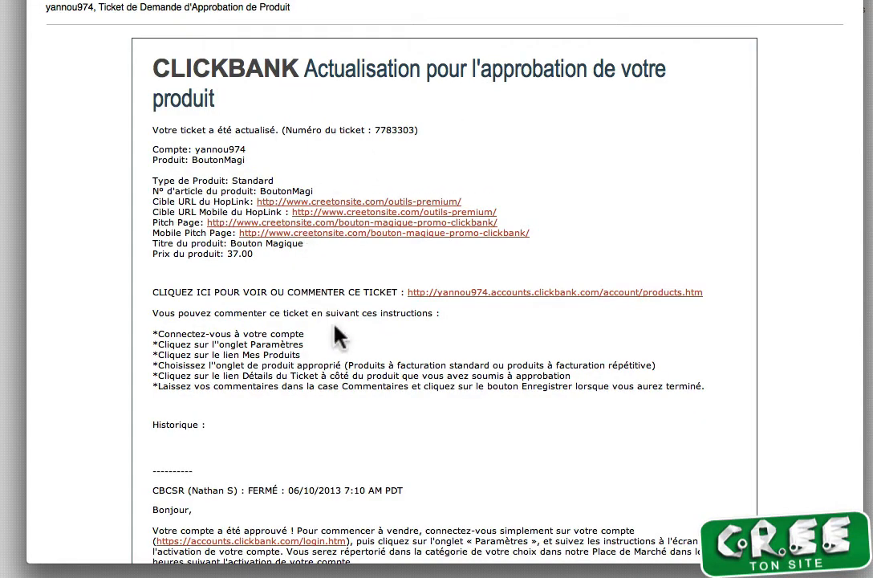
# Read the updated approval e-mail and the final comment in the Bouton Magique product's approval ticket details
pyautogui.scroll(-3, 362, 345)
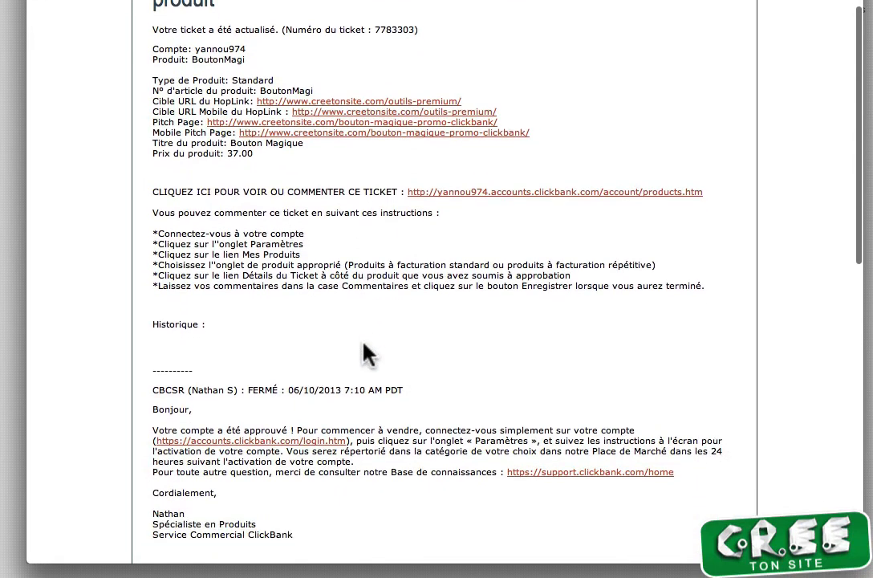
pyautogui.scroll(-1, 362, 353)
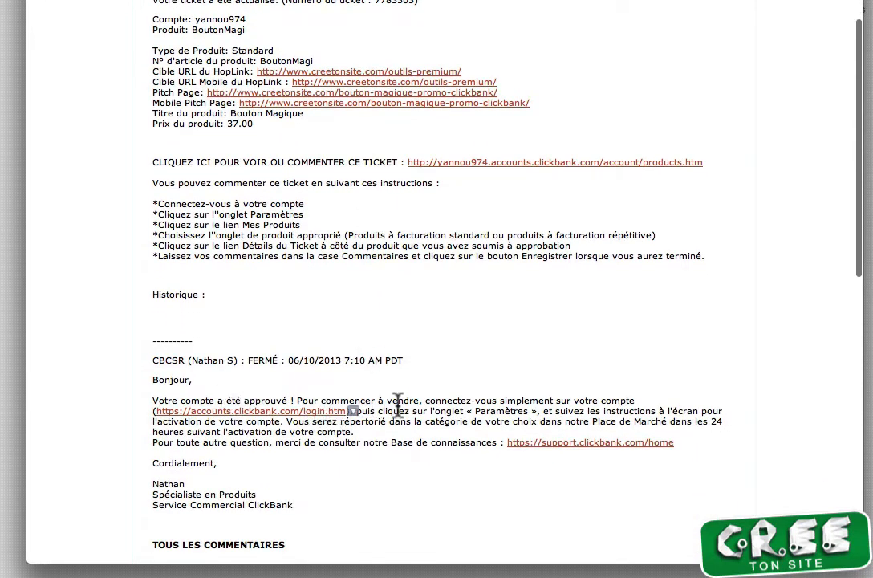
pyautogui.scroll(-1, 405, 405)
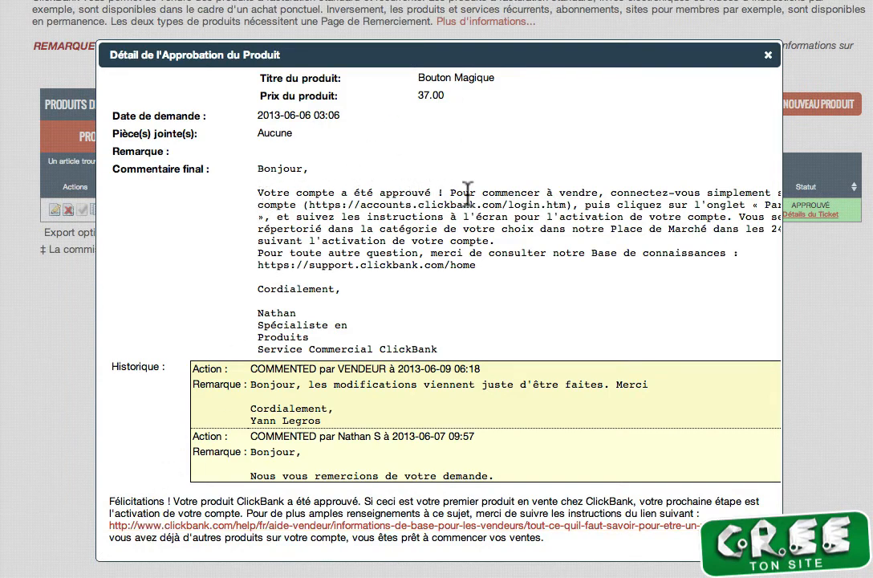
pyautogui.hscroll(4, 629, 186)
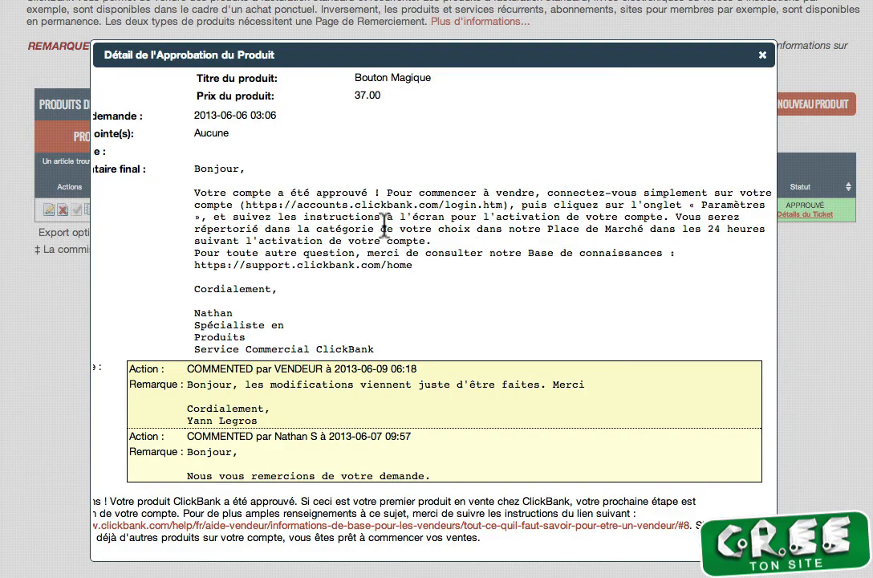
pyautogui.hscroll(-3, 385, 222)
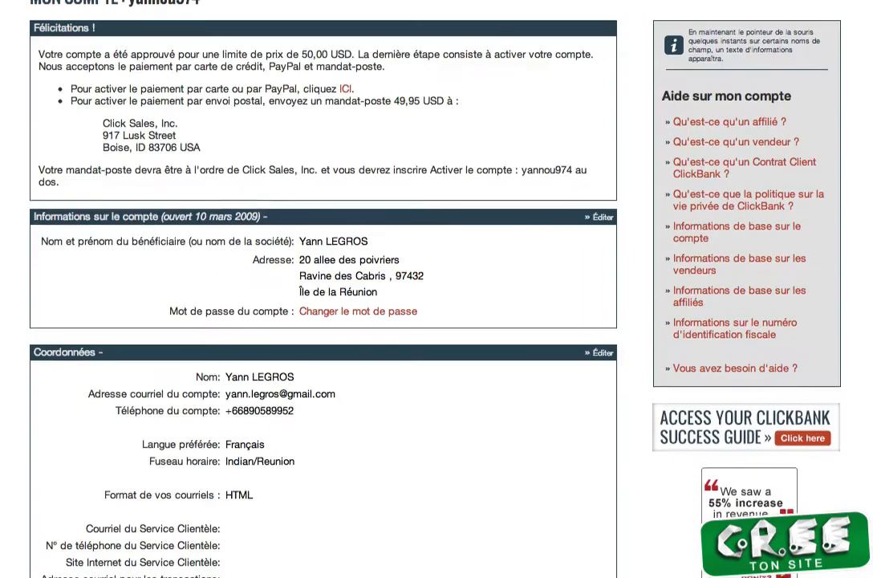
# Review the account activation instructions and finish the order for the account activation fee
pyautogui.scroll(3, 450, 241)
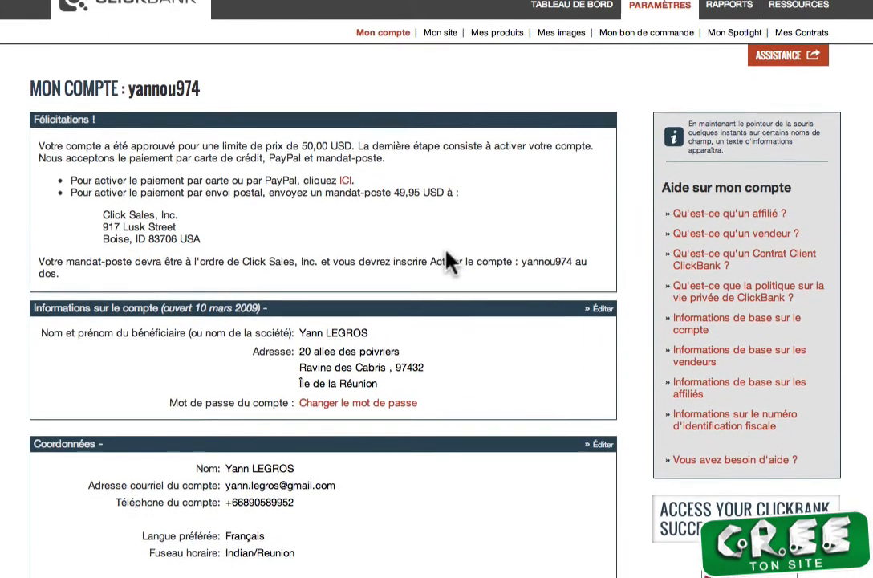
pyautogui.scroll(1, 449, 261)
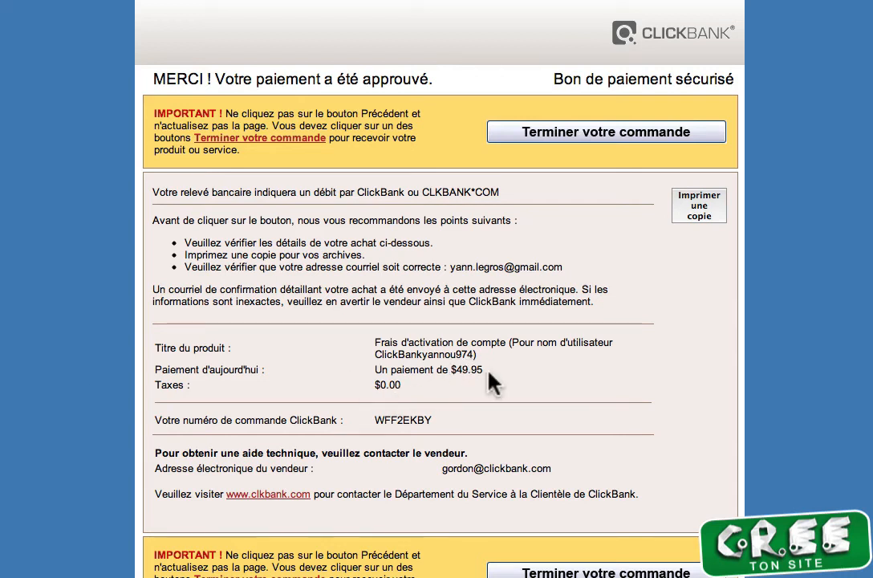
pyautogui.click(605, 137)
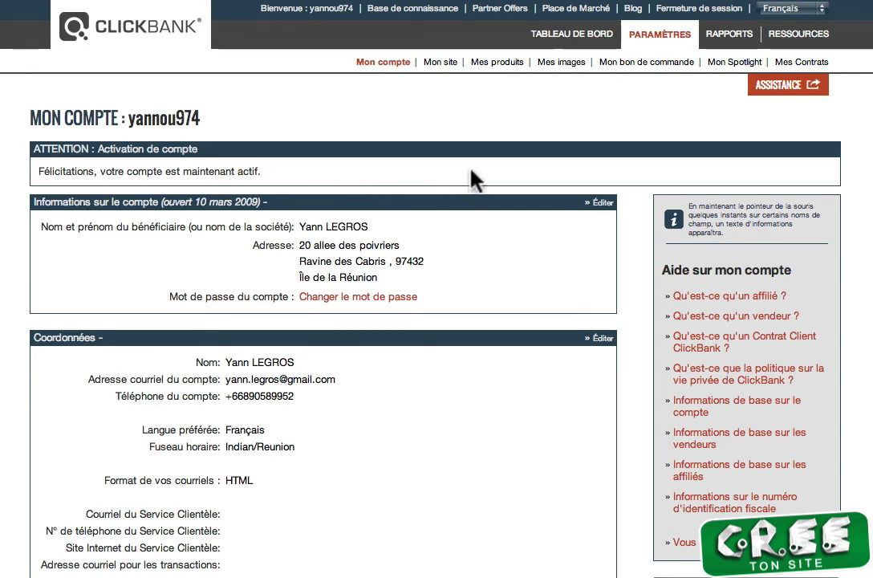
# Search the ClickBank marketplace for "bouton magique"
pyautogui.click(576, 13)
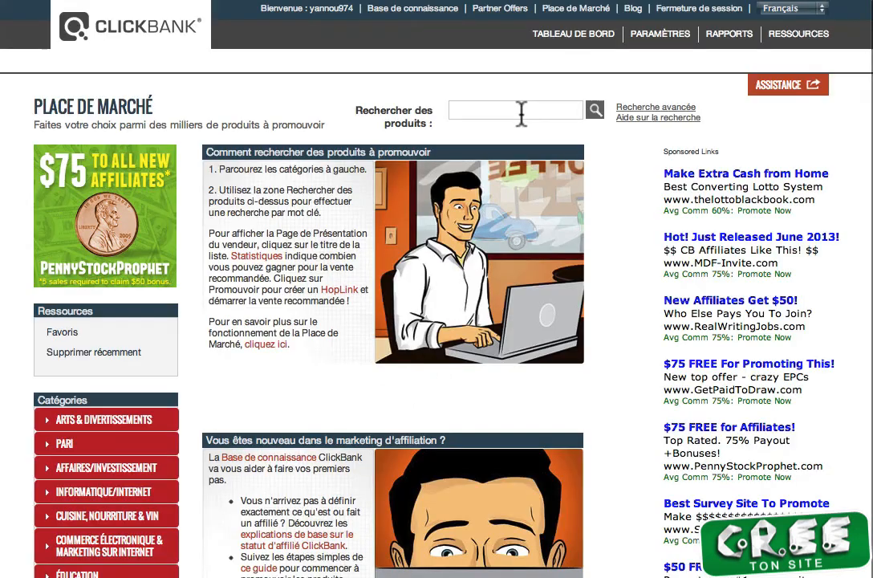
pyautogui.click(522, 110)
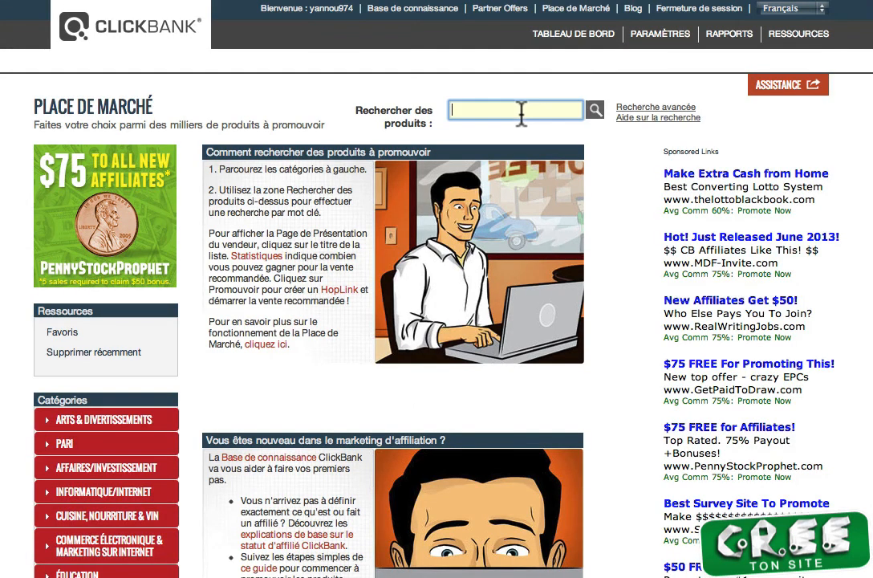
pyautogui.write('bouton magique')
pyautogui.press('Return')
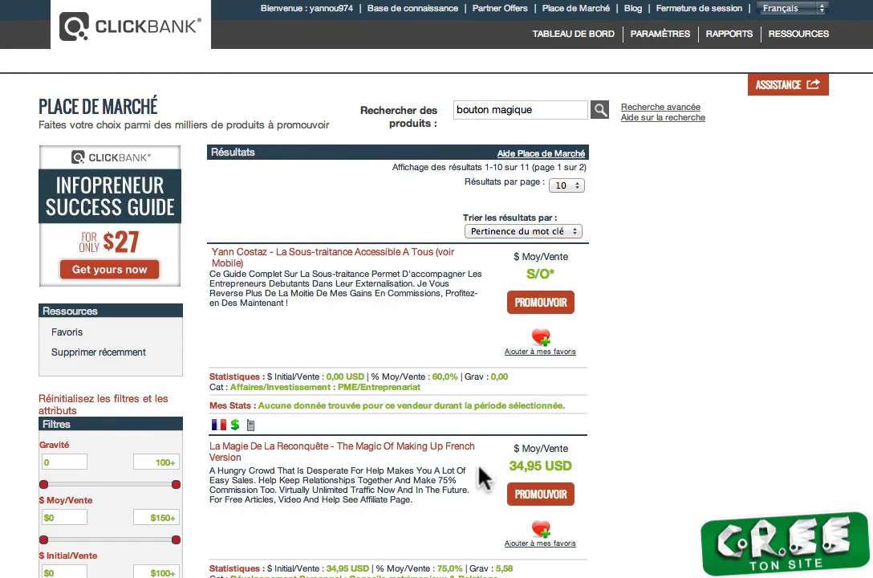